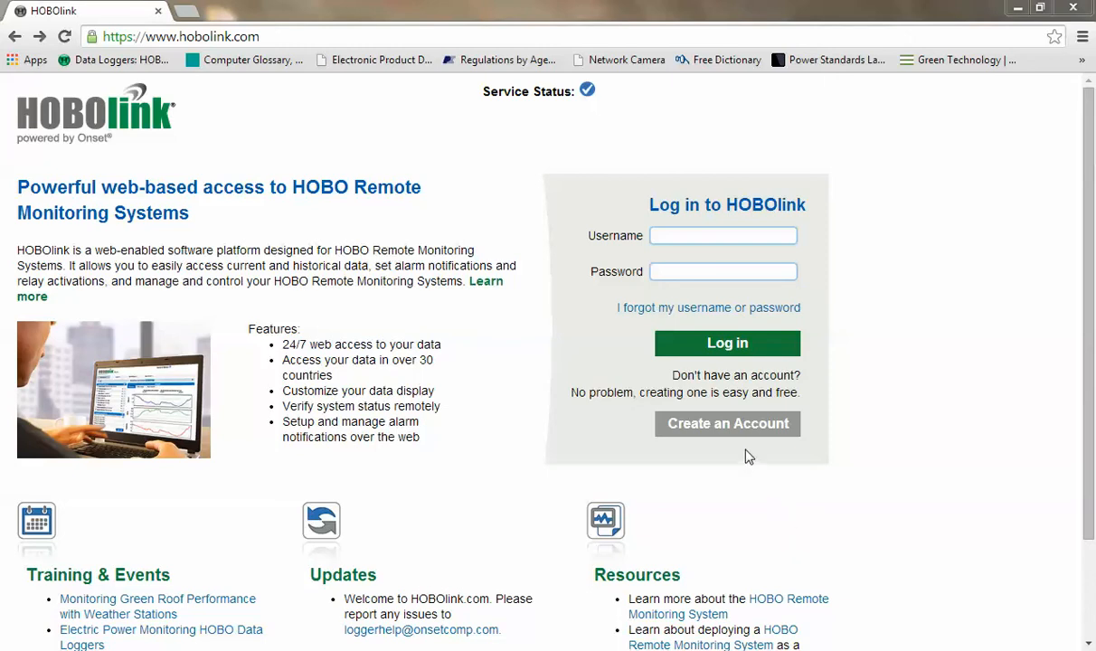
Step: Review the account creation form down to the terms of use agreement and return to the login page
{"action": "left_click", "coordinate": [722, 424]}
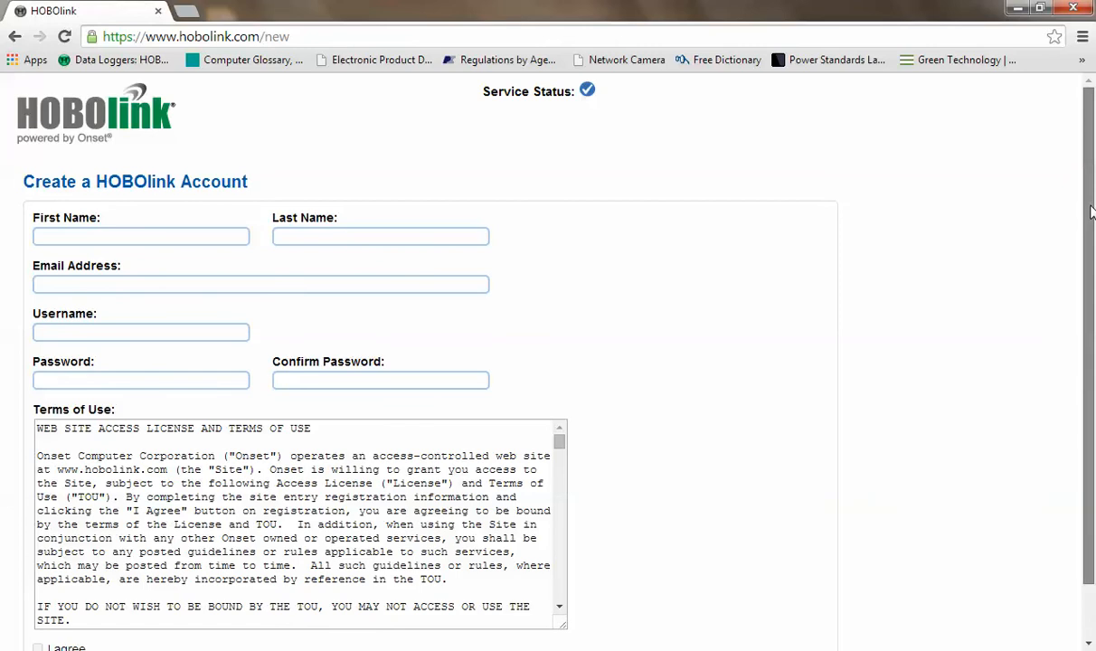
{"action": "left_click_drag", "start_coordinate": [1090, 211], "coordinate": [1091, 266]}
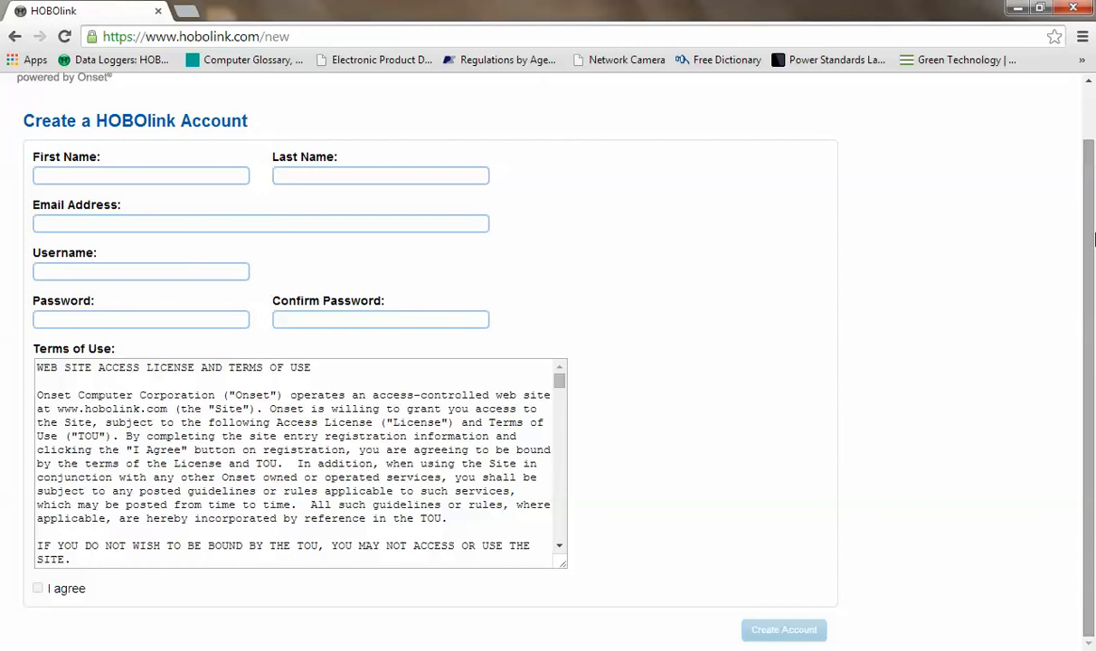
{"action": "scroll", "coordinate": [995, 181], "scroll_direction": "up", "scroll_amount": 1}
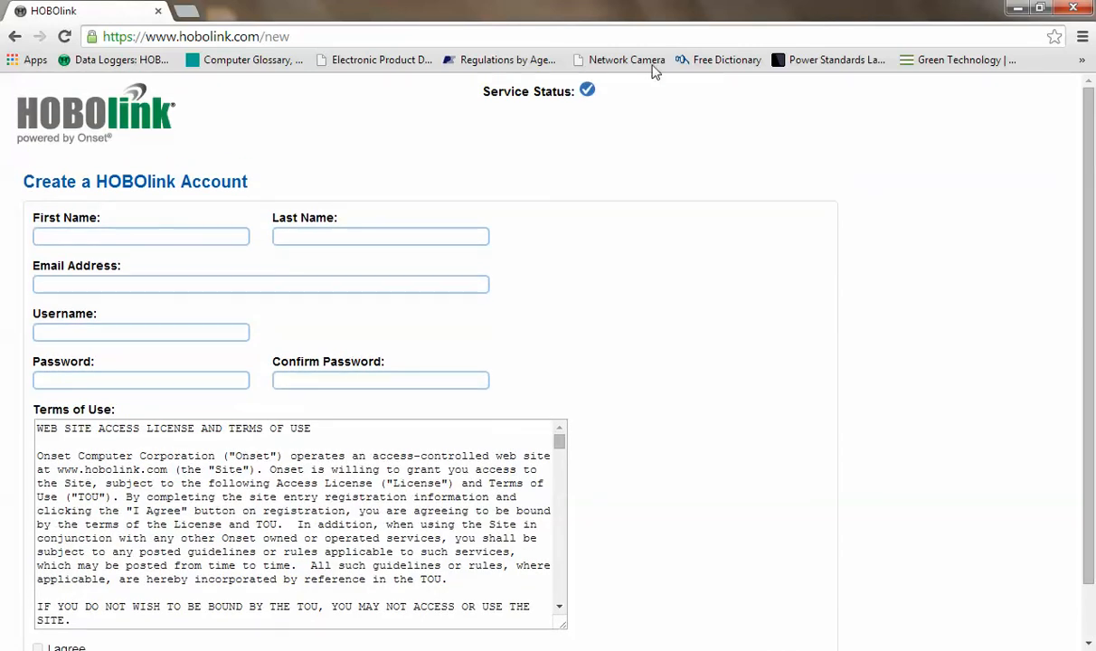
{"action": "left_click", "coordinate": [14, 37]}
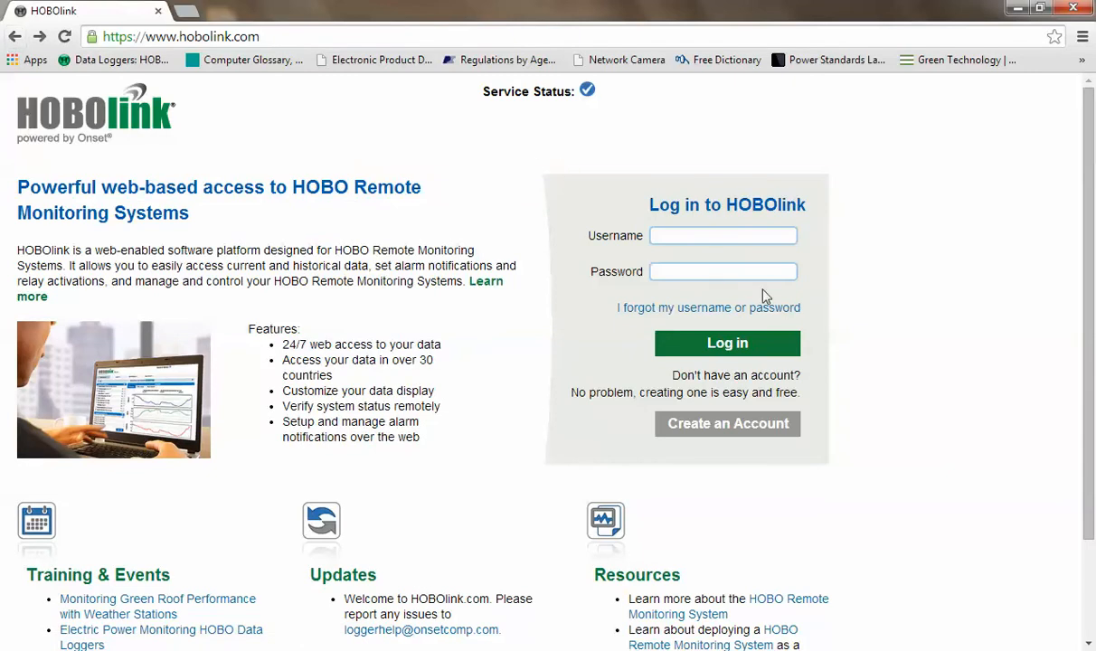
Step: Log in to HOBOlink with the account username and password, and dismiss the browser's offer to save the password
{"action": "left_click", "coordinate": [672, 232]}
{"action": "type", "text": "ProductMarketing"}
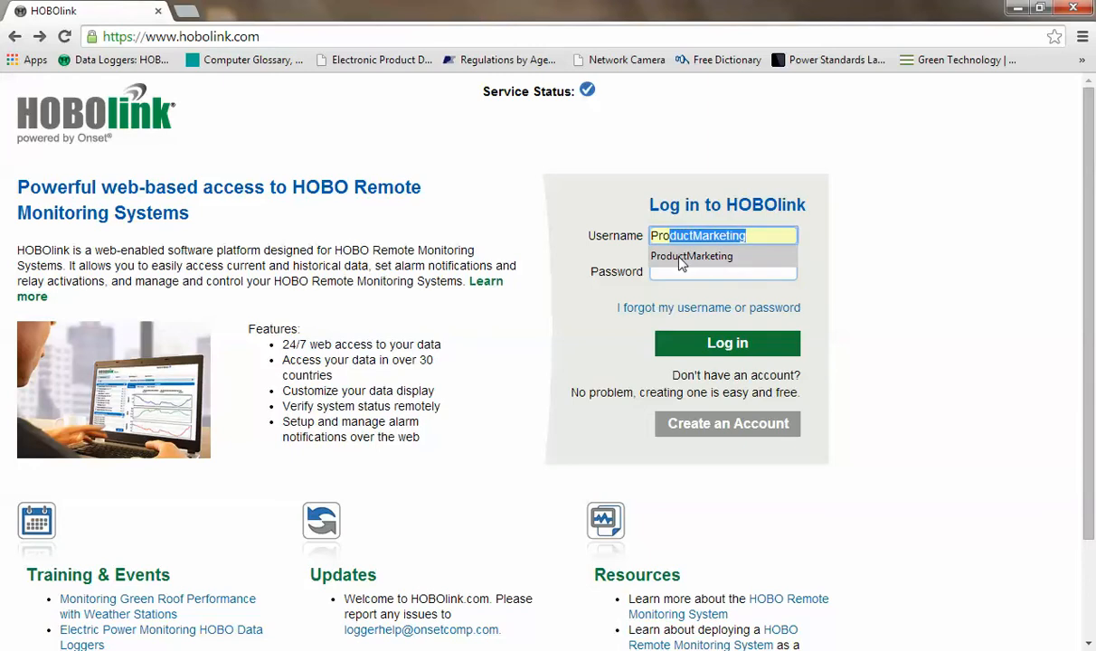
{"action": "left_click", "coordinate": [681, 258]}
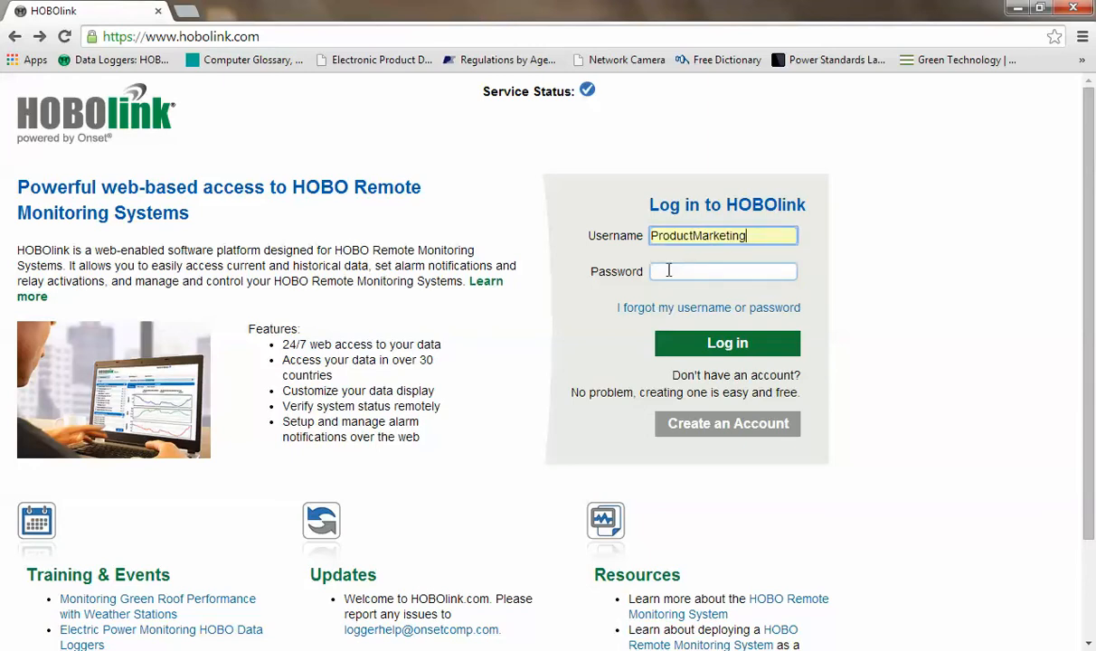
{"action": "left_click", "coordinate": [668, 271]}
{"action": "type", "text": "•••••"}
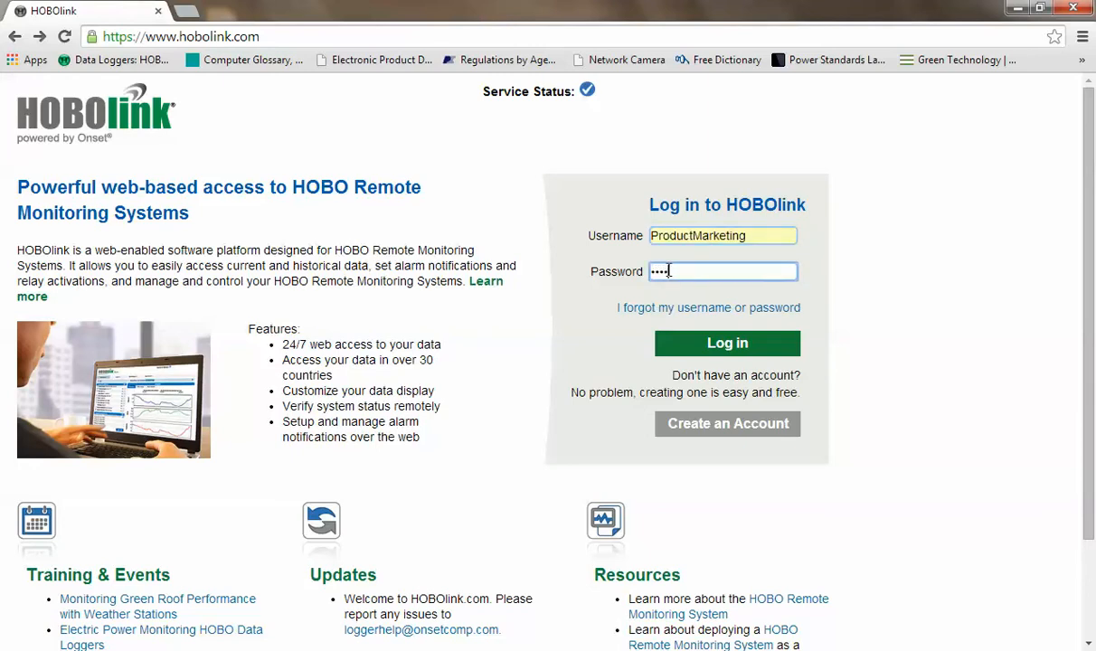
{"action": "type", "text": "•••"}
{"action": "left_click", "coordinate": [708, 352]}
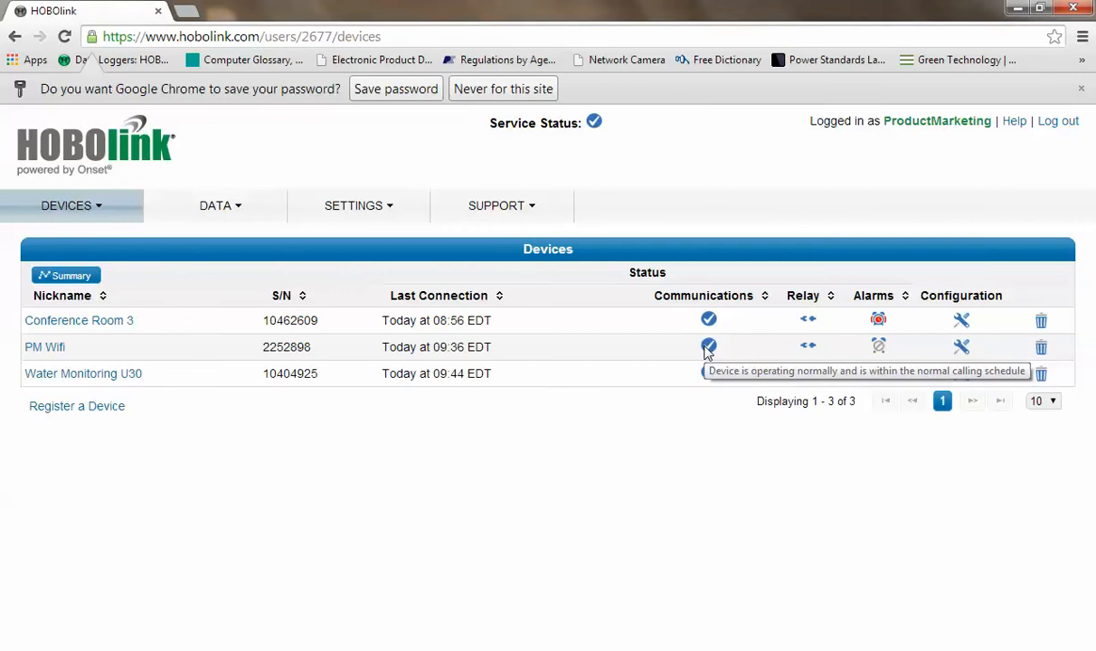
{"action": "left_click", "coordinate": [1081, 88]}
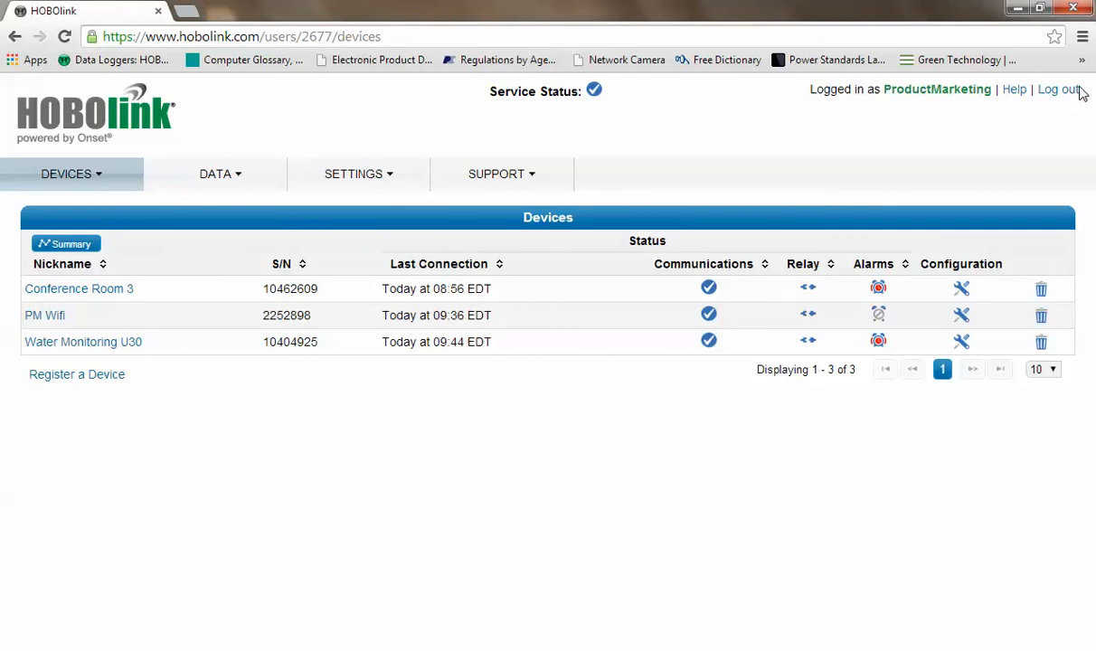
Step: Review the device registration form down to its agreement option and return to the device list
{"action": "left_click", "coordinate": [84, 378]}
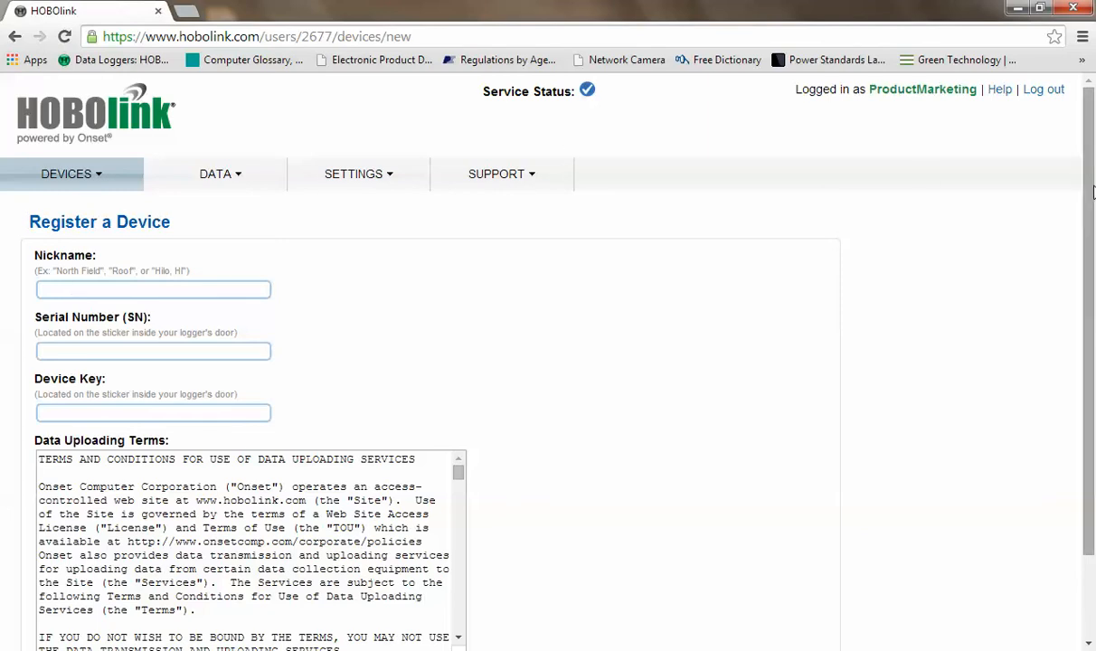
{"action": "left_click_drag", "start_coordinate": [1090, 192], "coordinate": [1081, 337]}
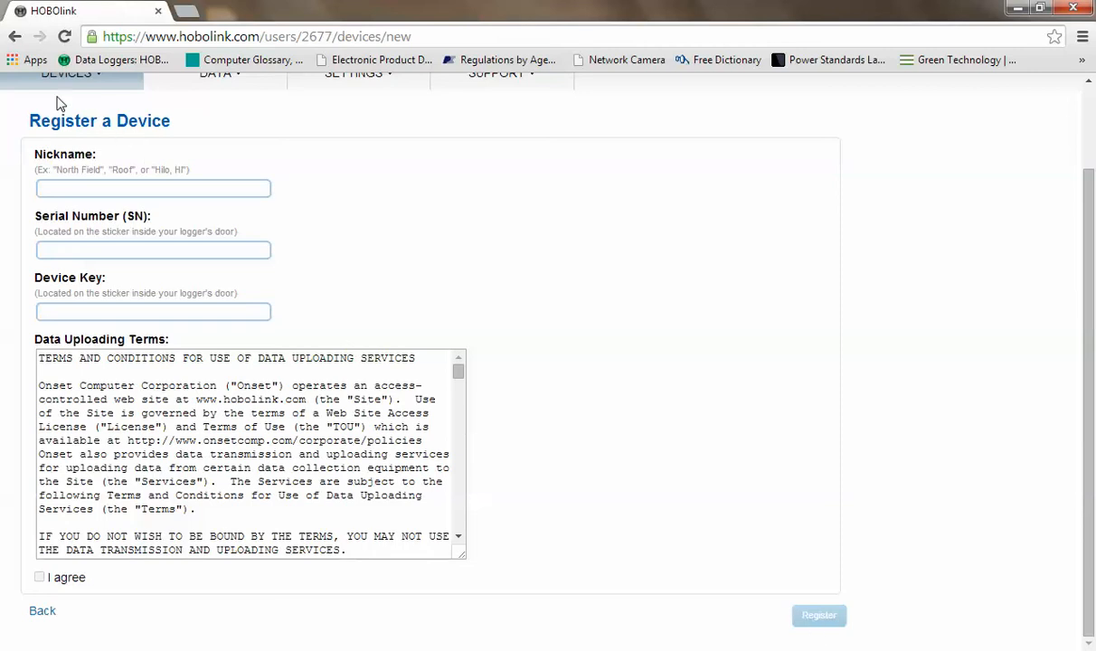
{"action": "left_click", "coordinate": [99, 80]}
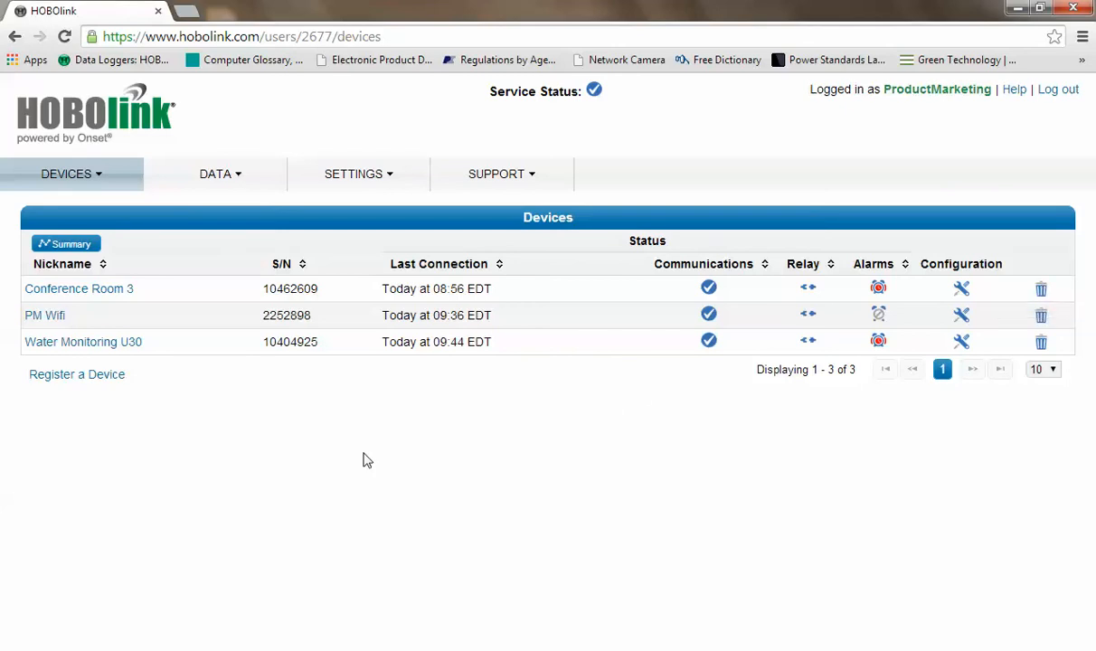
Step: Open the Water Monitoring U30 device and view its graphs for the past week and past month
{"action": "left_click", "coordinate": [124, 343]}
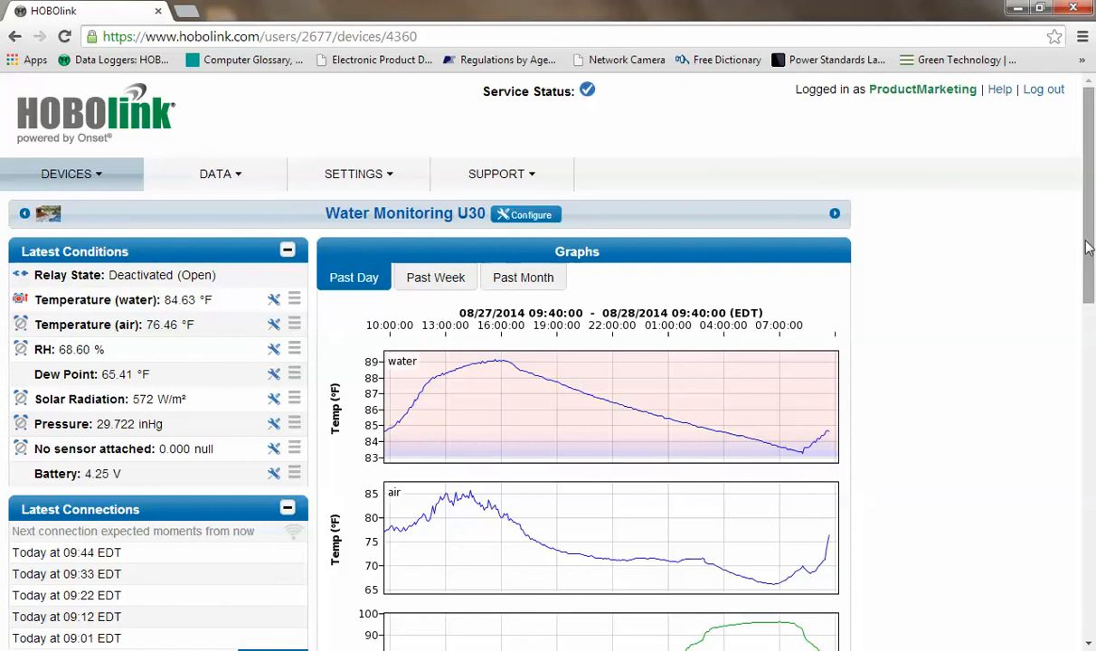
{"action": "mouse_move", "coordinate": [1090, 243]}
{"action": "left_mouse_down"}
{"action": "mouse_move", "coordinate": [1075, 435]}
{"action": "mouse_move", "coordinate": [1086, 572]}
{"action": "mouse_move", "coordinate": [1091, 228]}
{"action": "left_mouse_up"}
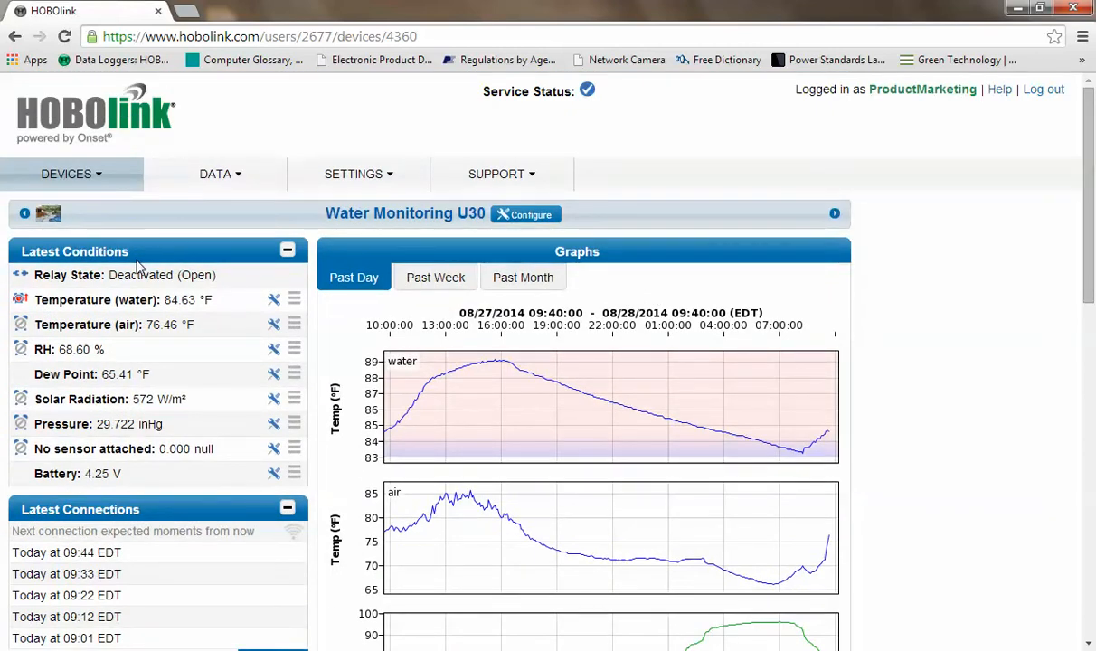
{"action": "mouse_move", "coordinate": [56, 254]}
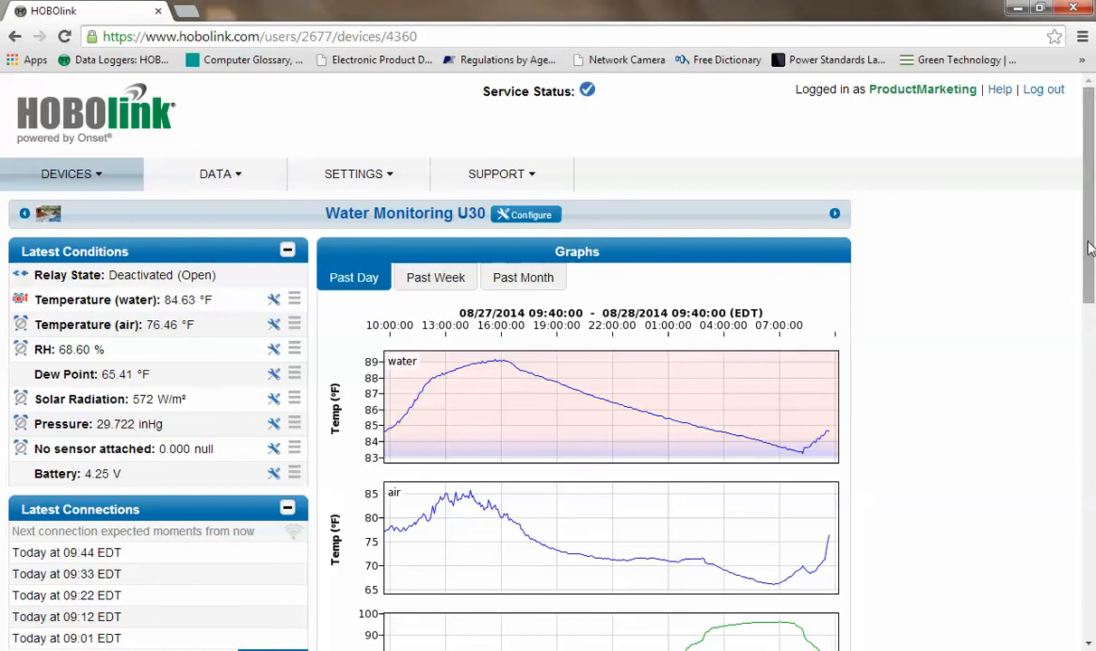
{"action": "left_click_drag", "start_coordinate": [1090, 249], "coordinate": [1092, 276]}
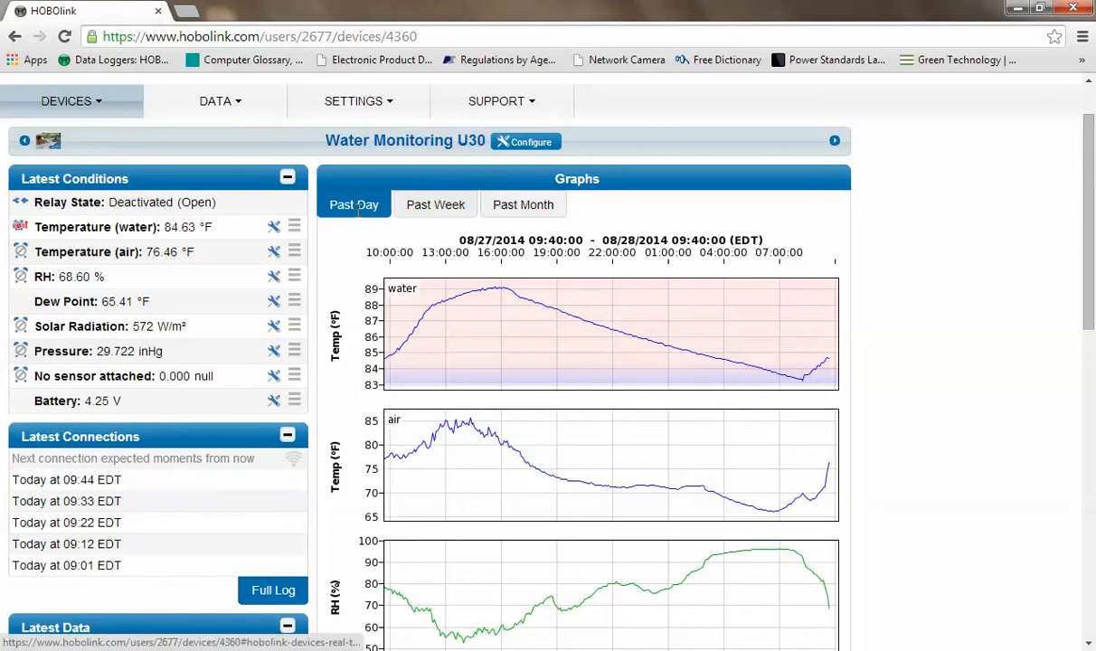
{"action": "left_click", "coordinate": [435, 214]}
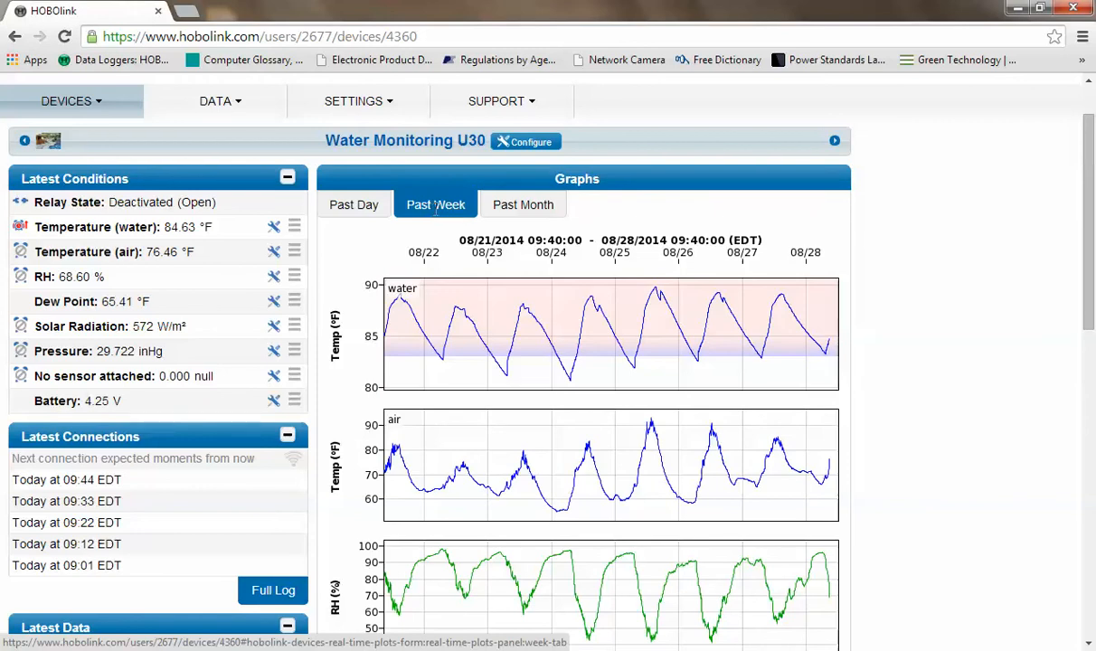
{"action": "left_click", "coordinate": [504, 208]}
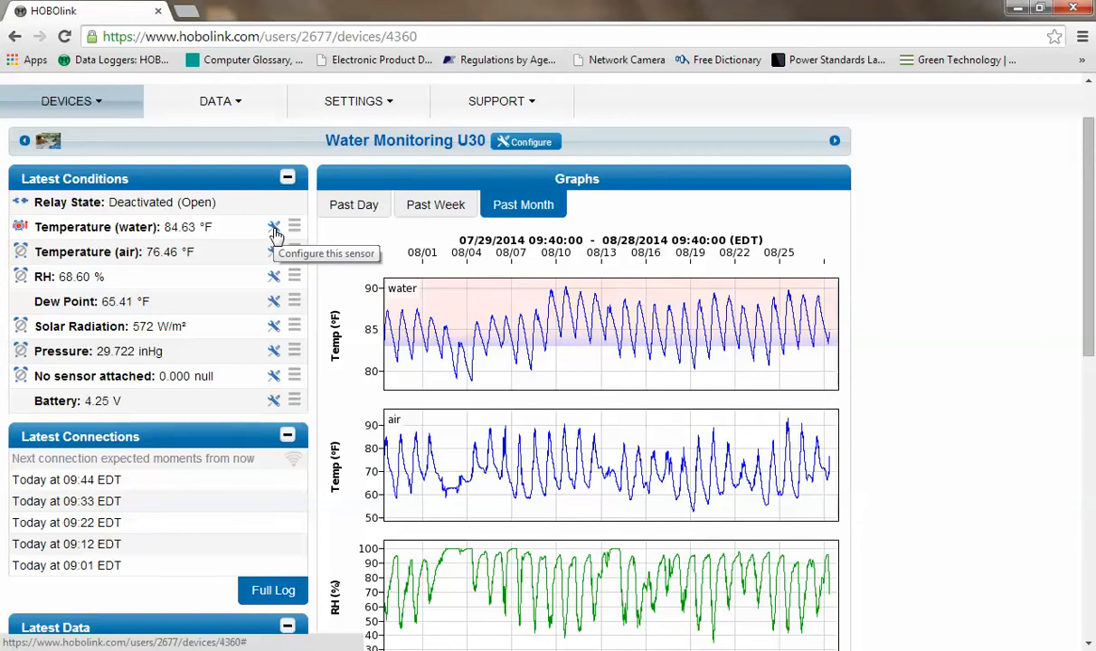
Step: Review the full connection log of the Water Monitoring U30 and return to its device page
{"action": "left_click", "coordinate": [267, 605]}
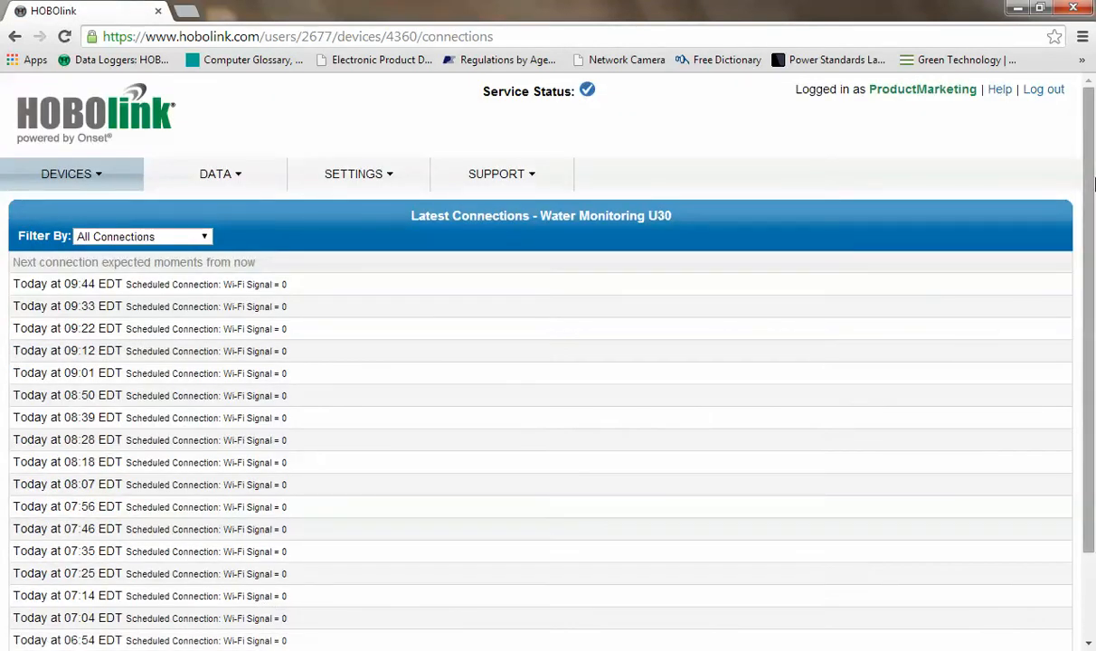
{"action": "left_click_drag", "start_coordinate": [1084, 122], "coordinate": [1085, 352]}
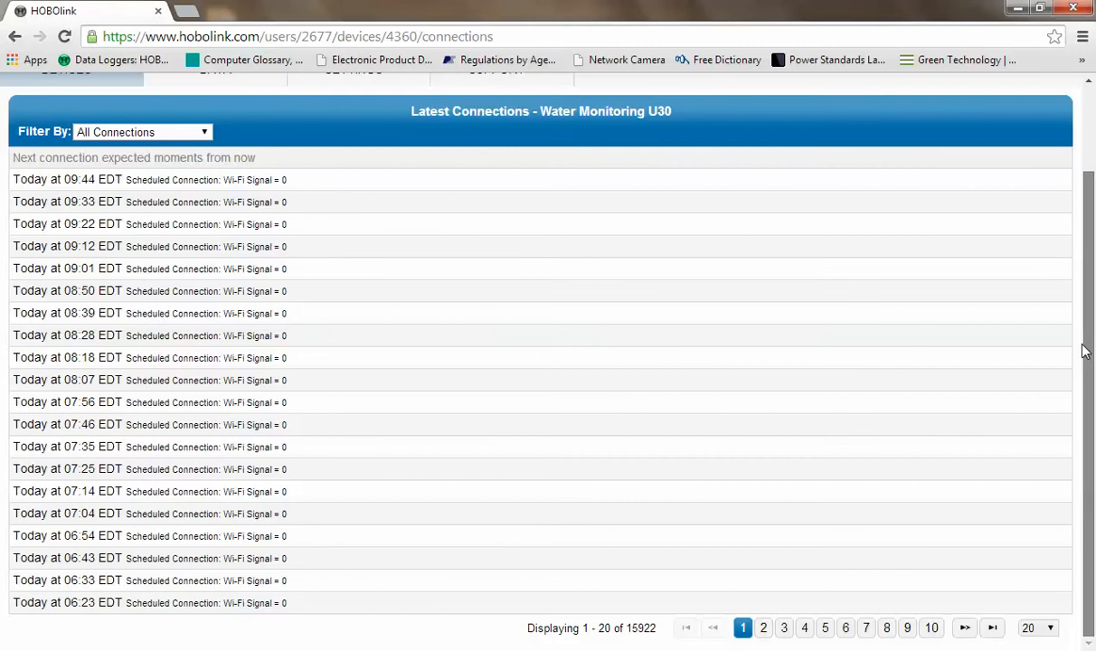
{"action": "left_click_drag", "start_coordinate": [1085, 352], "coordinate": [1081, 185]}
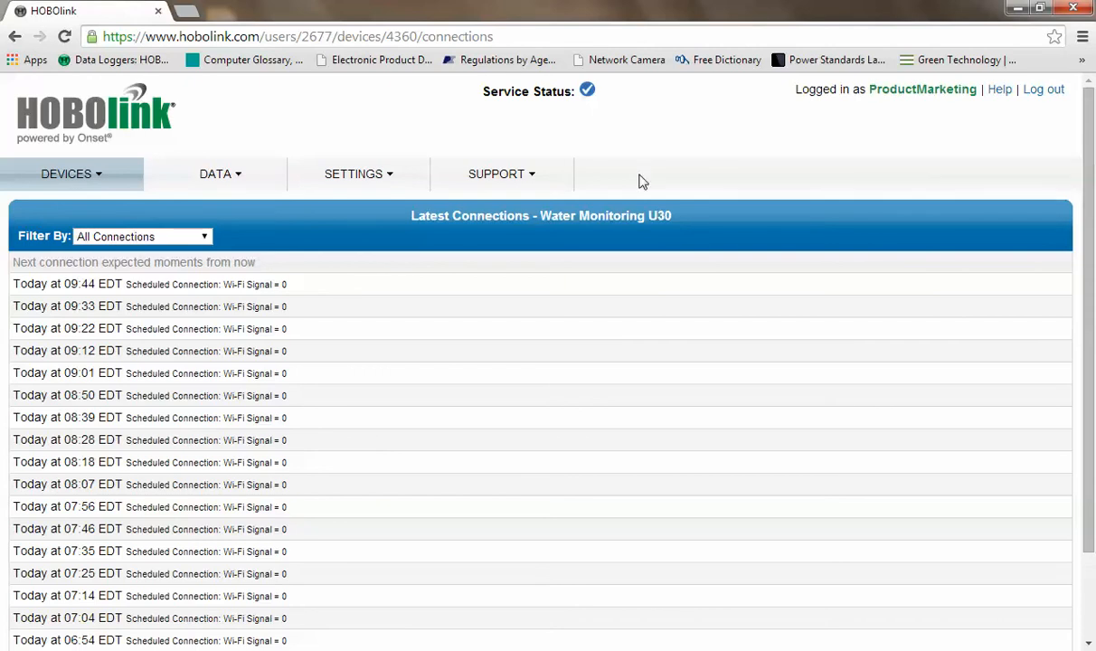
{"action": "left_click", "coordinate": [16, 37]}
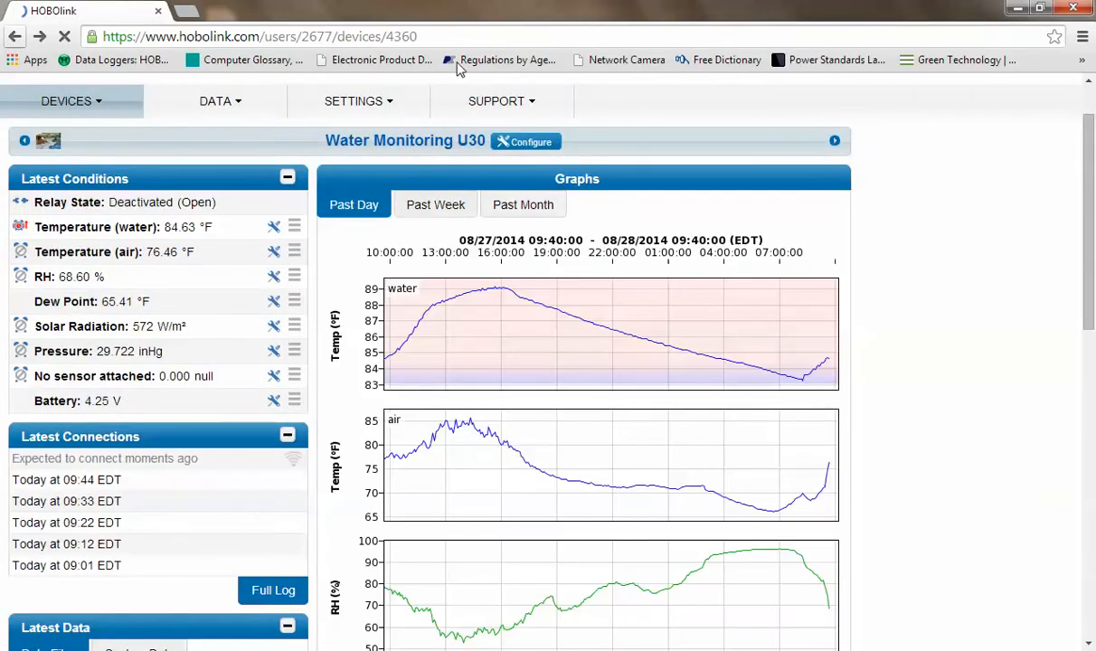
Step: Review the list of all data files from the Water Monitoring U30 and return to its device page
{"action": "left_click_drag", "start_coordinate": [1093, 221], "coordinate": [1088, 384]}
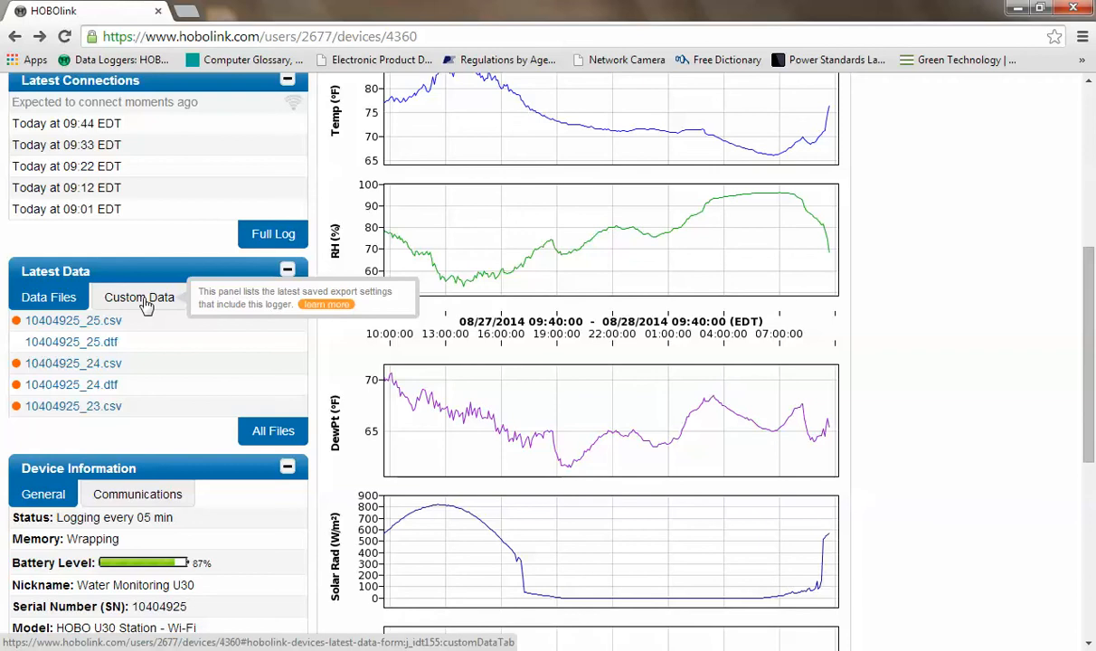
{"action": "left_click", "coordinate": [262, 434]}
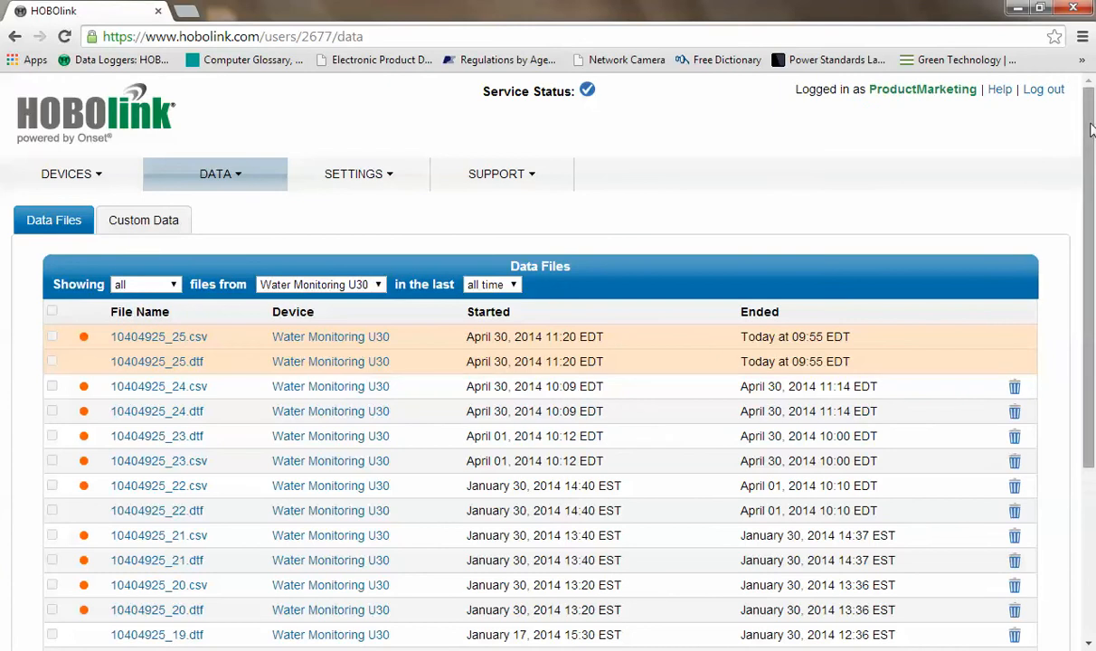
{"action": "left_click_drag", "start_coordinate": [1091, 130], "coordinate": [1090, 178]}
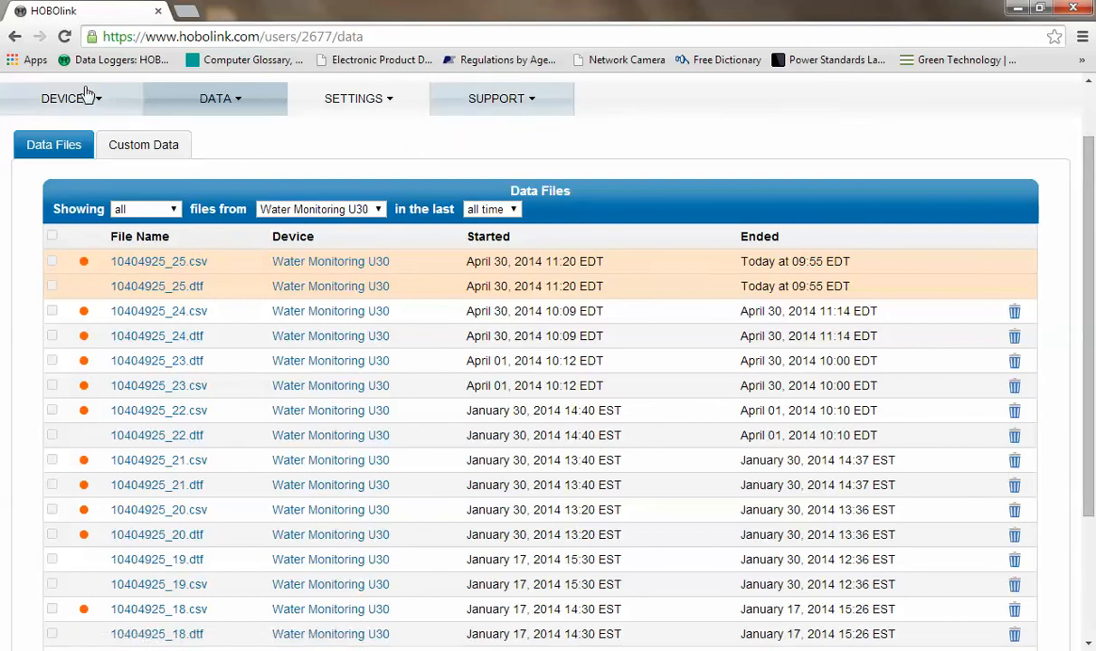
{"action": "left_click", "coordinate": [16, 40]}
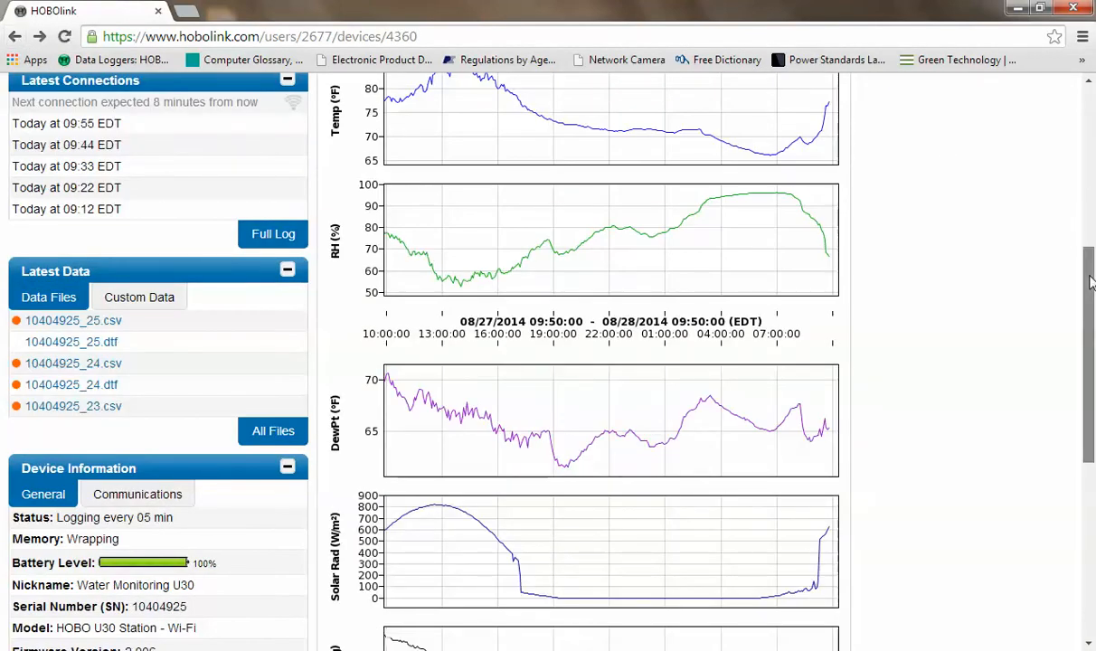
Step: Examine the communications and general details in the Water Monitoring U30's device information
{"action": "scroll", "coordinate": [1090, 283], "scroll_direction": "down", "scroll_amount": 2}
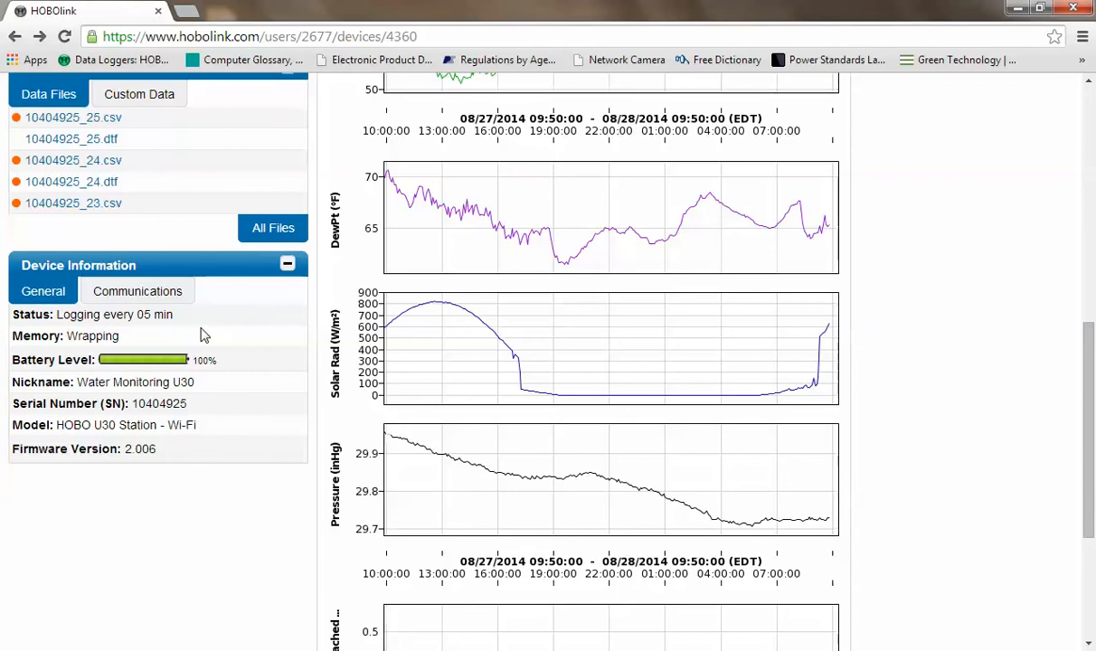
{"action": "left_click", "coordinate": [145, 291]}
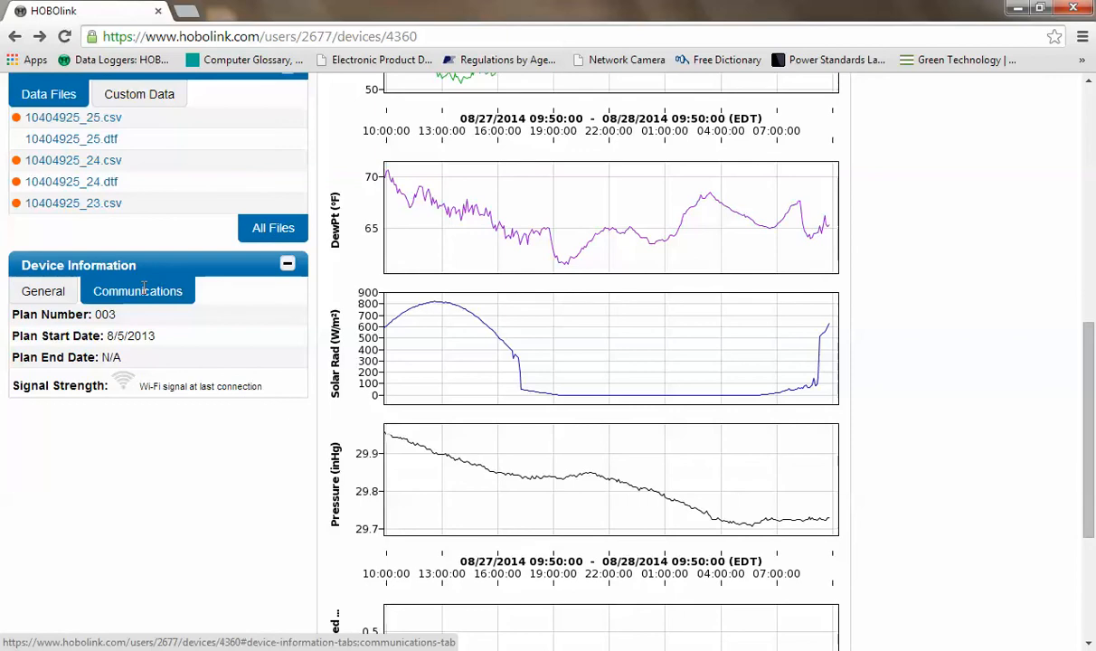
{"action": "left_click", "coordinate": [36, 297]}
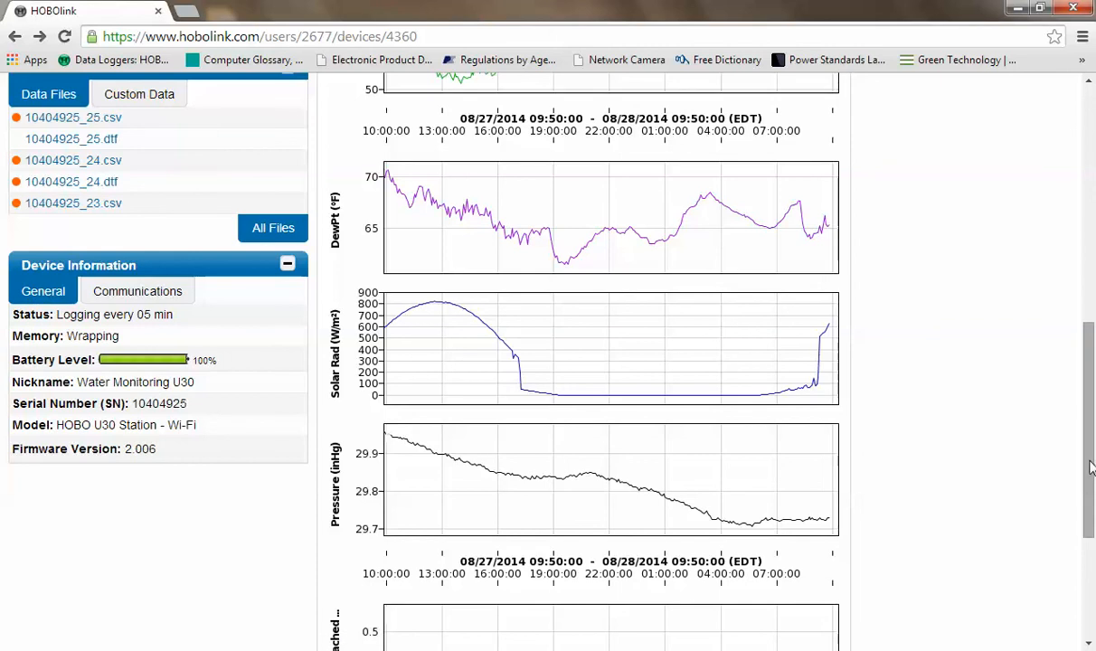
{"action": "left_click_drag", "start_coordinate": [1090, 468], "coordinate": [1072, 208]}
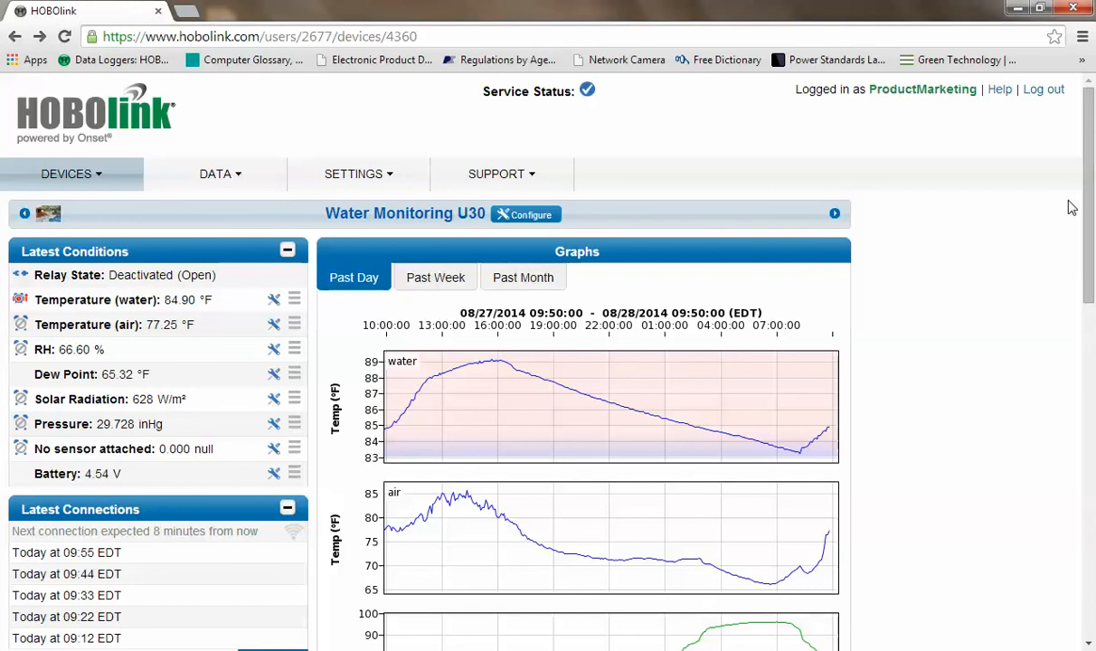
Step: Open the saved Sample Data Set export settings for editing from the custom data page and review their options
{"action": "left_click", "coordinate": [128, 185]}
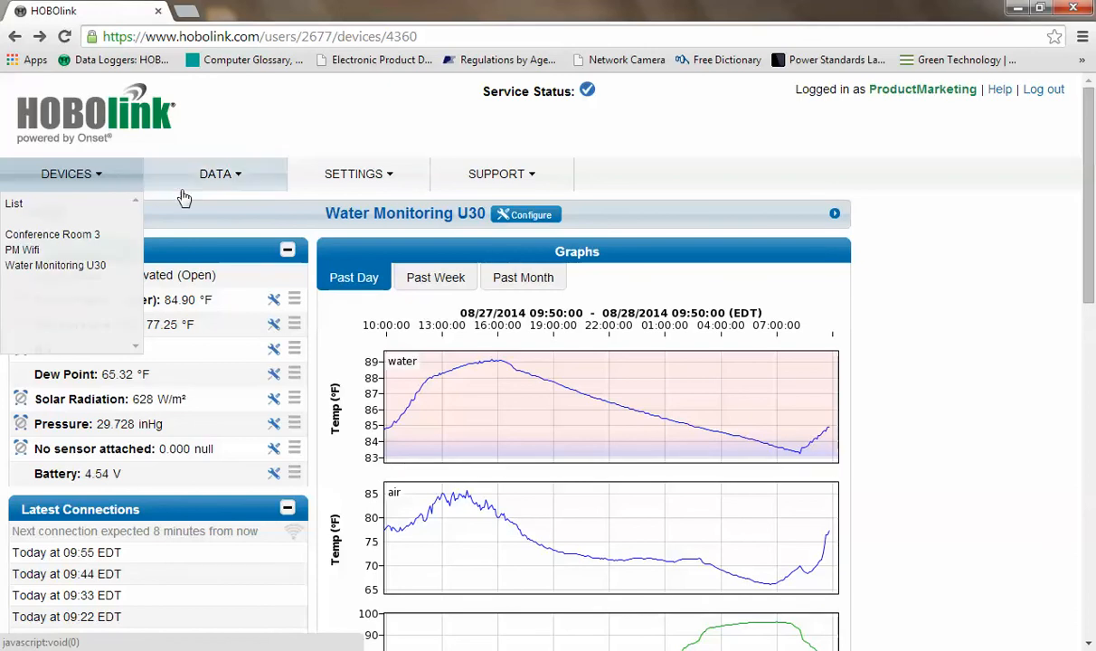
{"action": "mouse_move", "coordinate": [226, 184]}
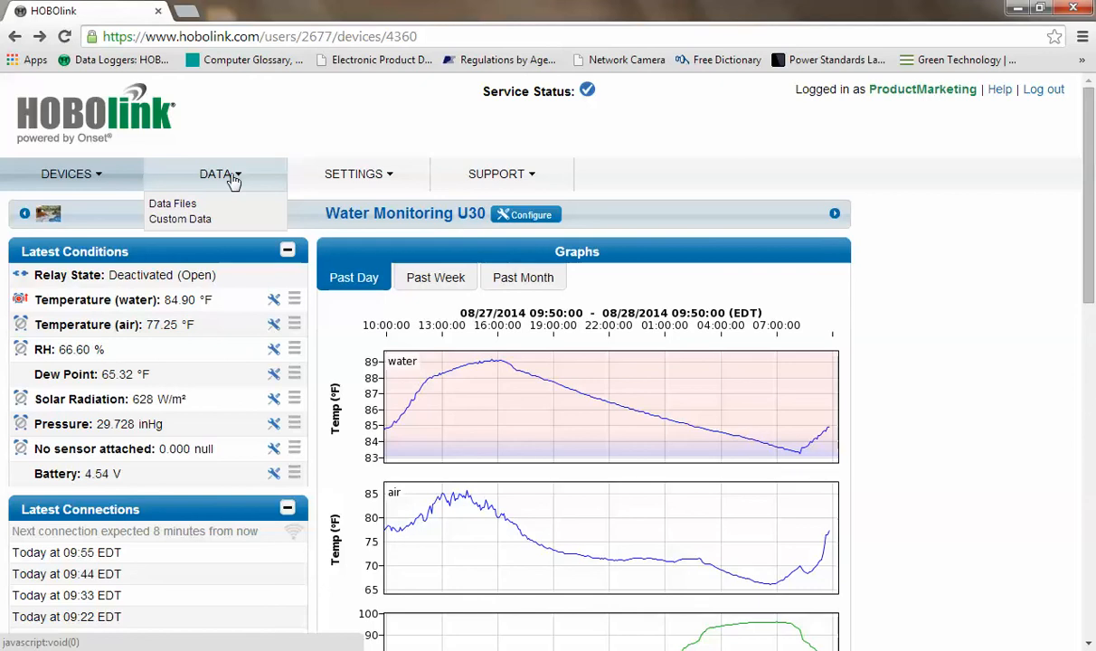
{"action": "left_click", "coordinate": [198, 222]}
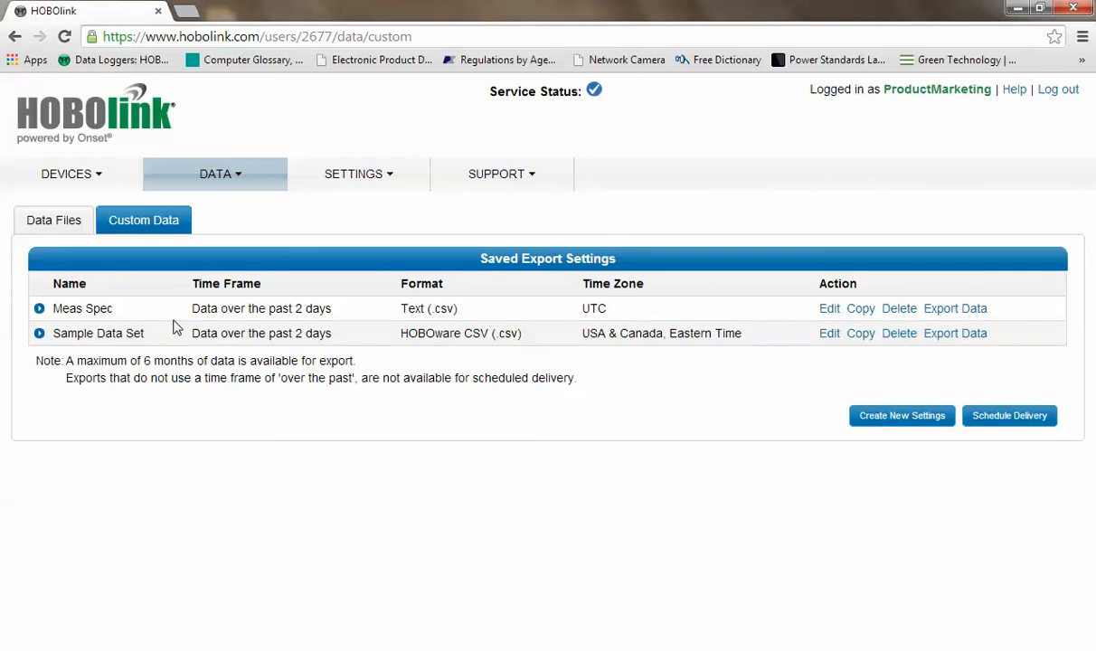
{"action": "left_click", "coordinate": [829, 335]}
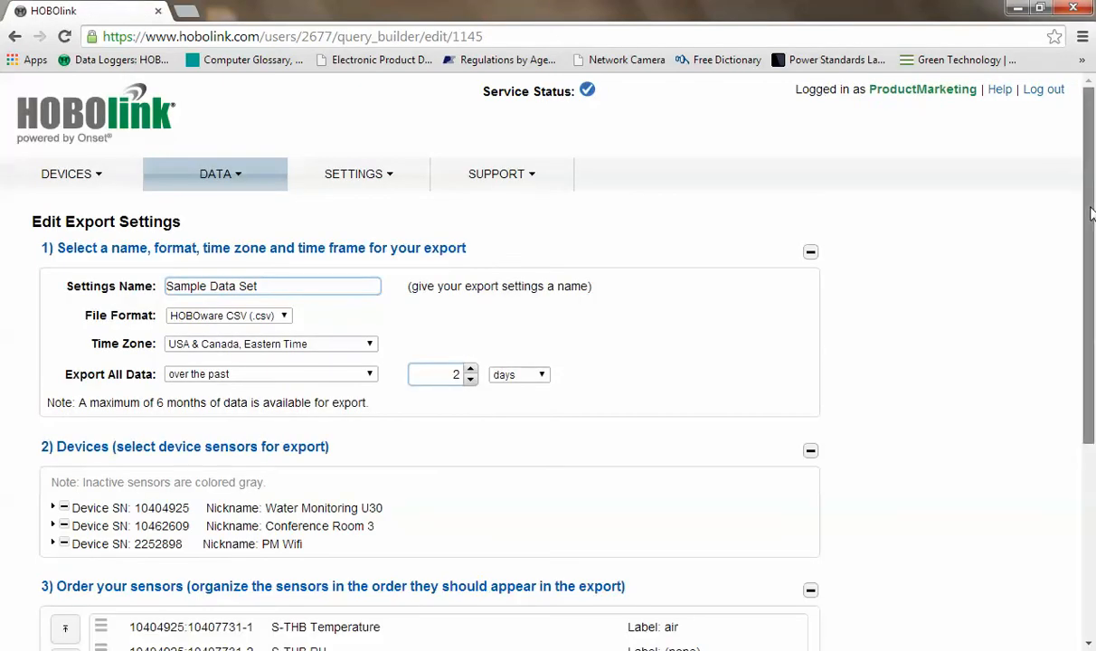
{"action": "left_click_drag", "start_coordinate": [1090, 213], "coordinate": [1093, 283]}
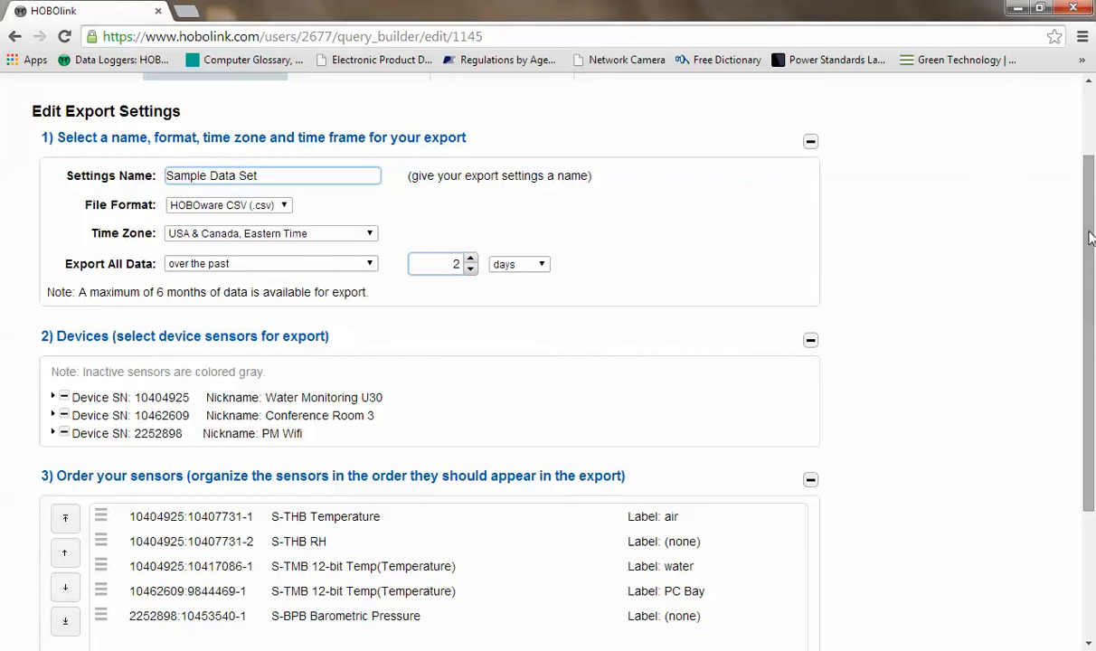
Step: Review the device selection and sensor order sections of the Sample Data Set export settings
{"action": "scroll", "coordinate": [1088, 422], "scroll_direction": "down", "scroll_amount": 3}
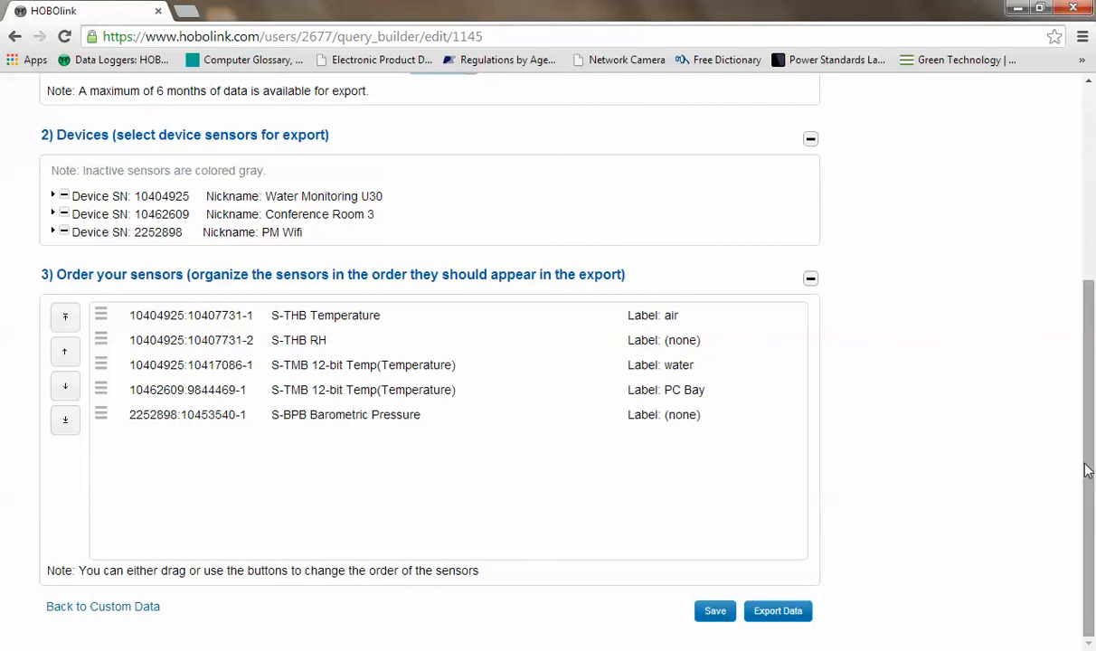
{"action": "left_click_drag", "start_coordinate": [1084, 465], "coordinate": [1069, 239]}
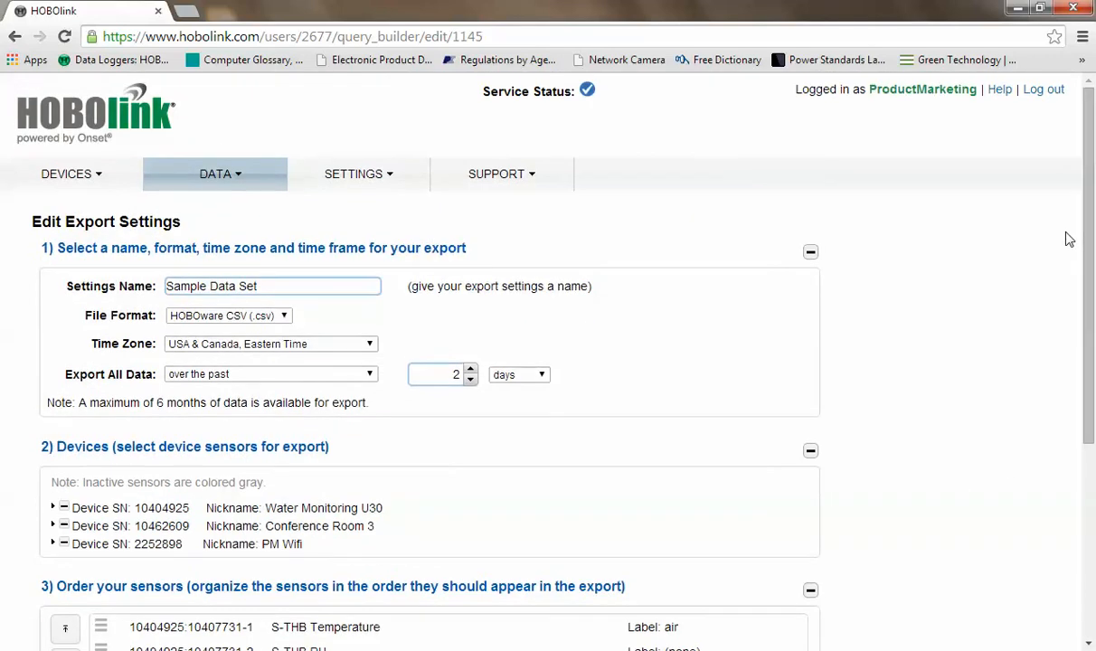
Step: View the account info settings and the choices for the default unit system, keeping US selected
{"action": "left_click", "coordinate": [386, 172]}
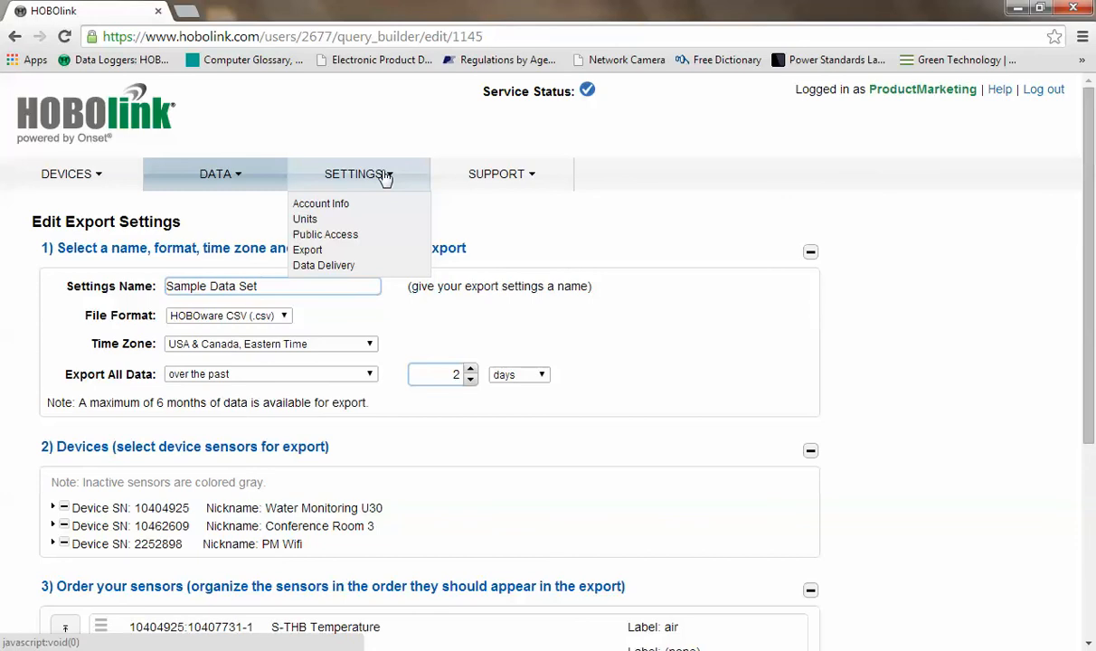
{"action": "left_click", "coordinate": [334, 208]}
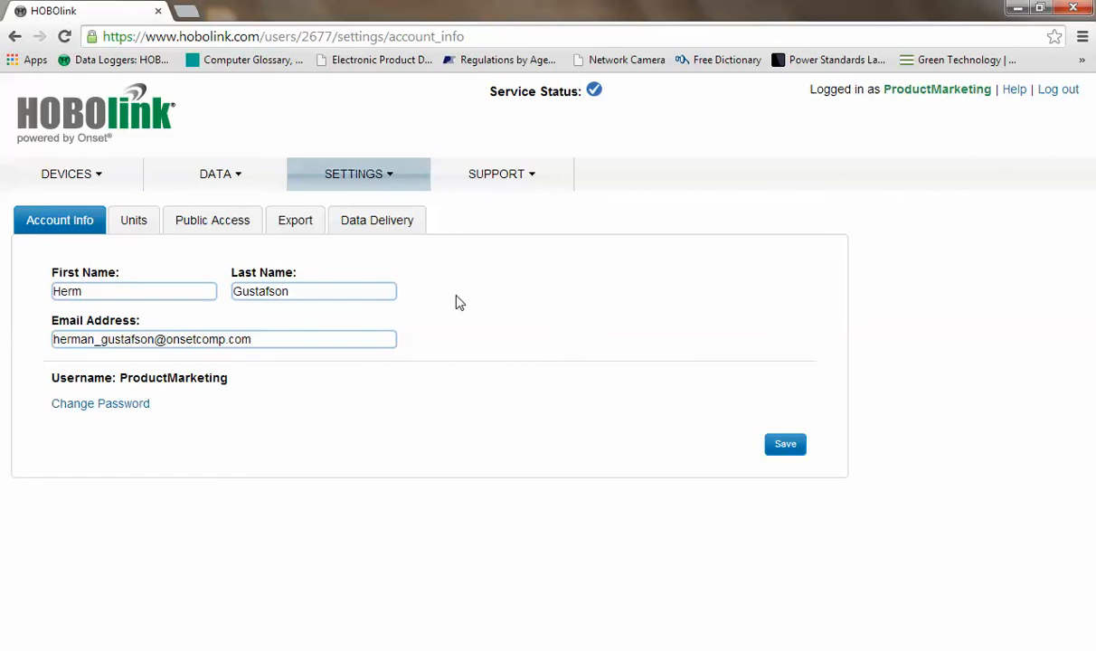
{"action": "left_click", "coordinate": [143, 230]}
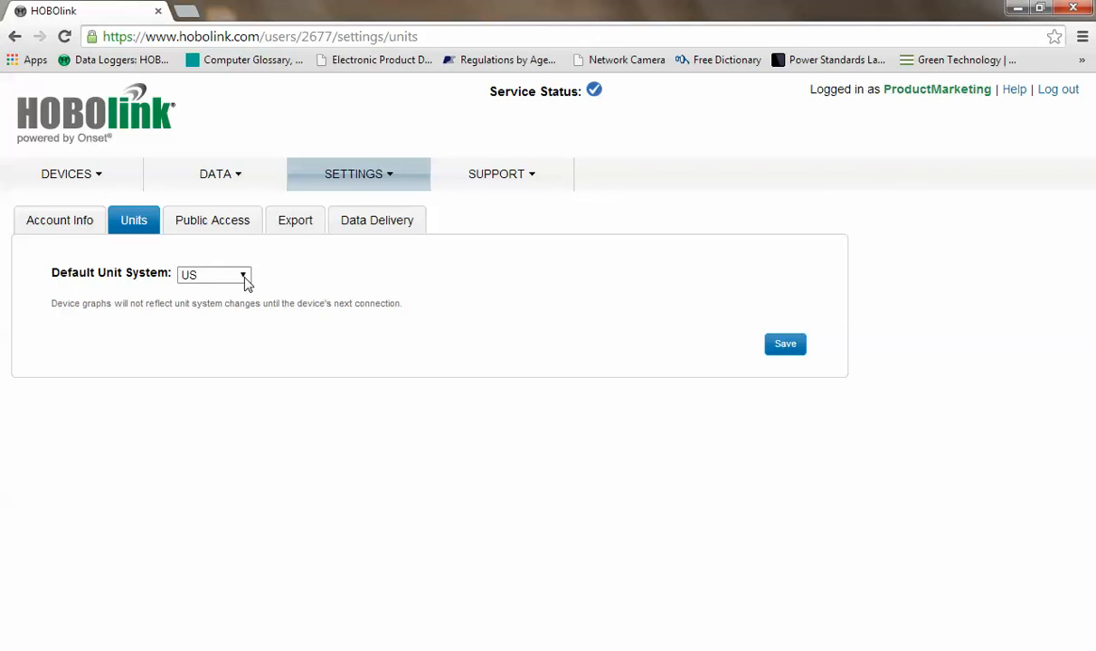
{"action": "left_click", "coordinate": [244, 278]}
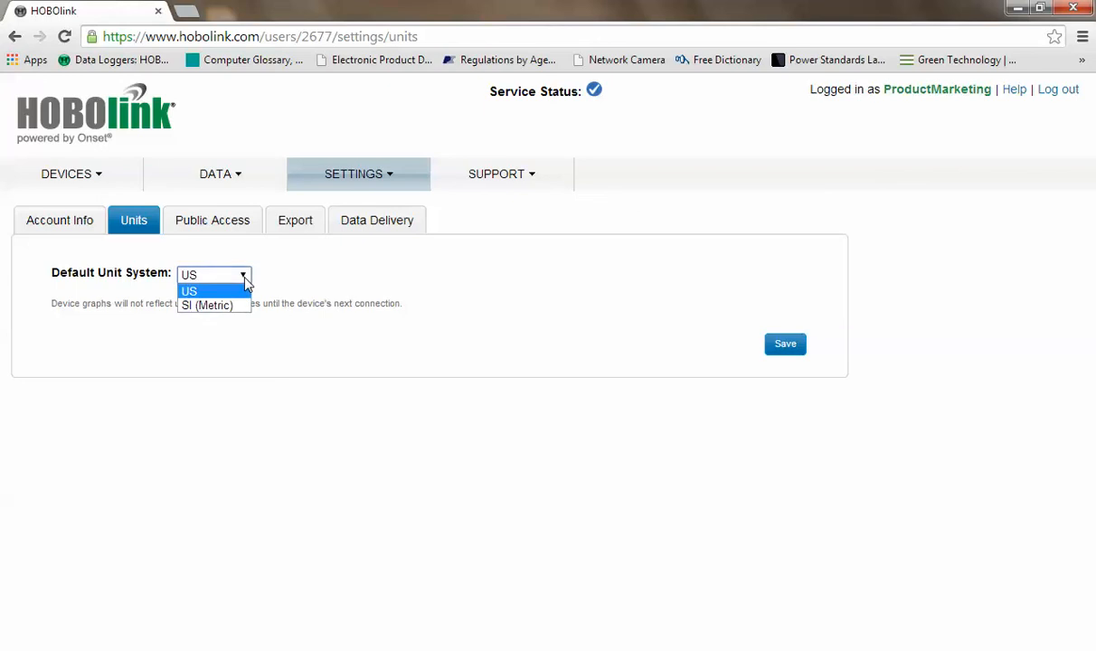
{"action": "left_click", "coordinate": [282, 278]}
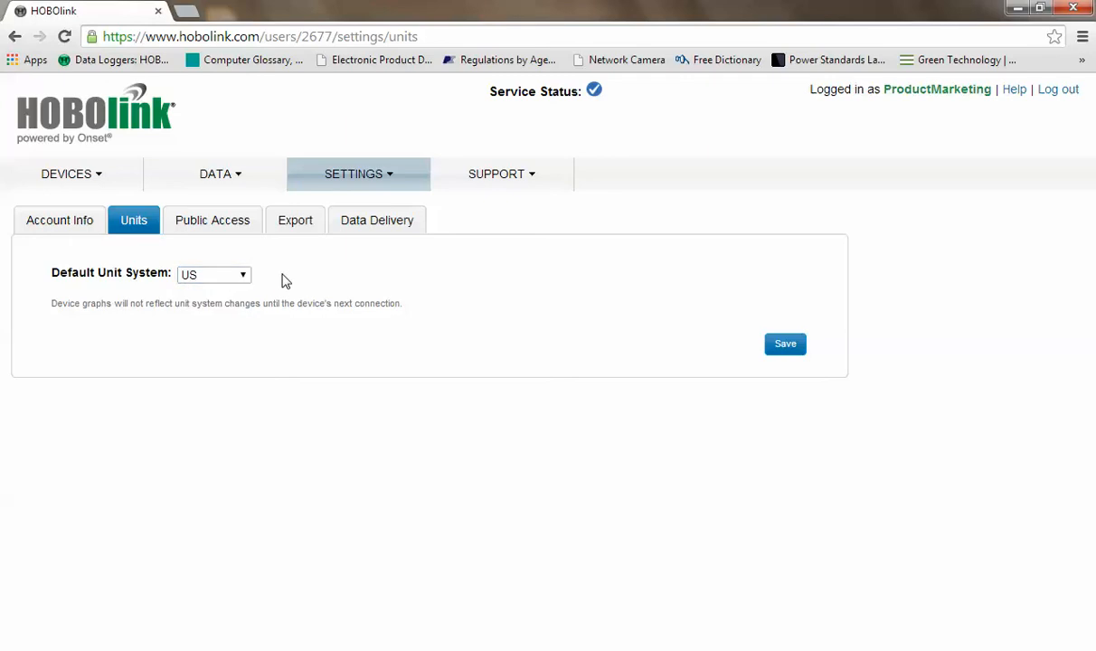
Step: Review the public access settings for the device summary, individual devices and Weather Underground web publishing
{"action": "left_click", "coordinate": [225, 231]}
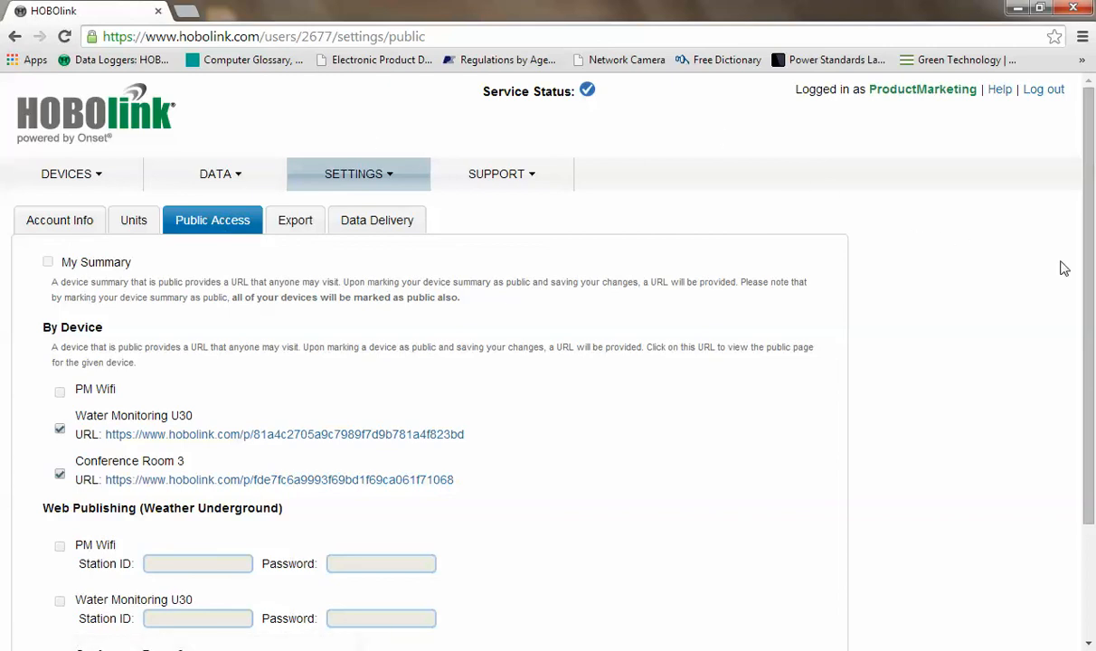
{"action": "left_click_drag", "start_coordinate": [1091, 271], "coordinate": [1092, 376]}
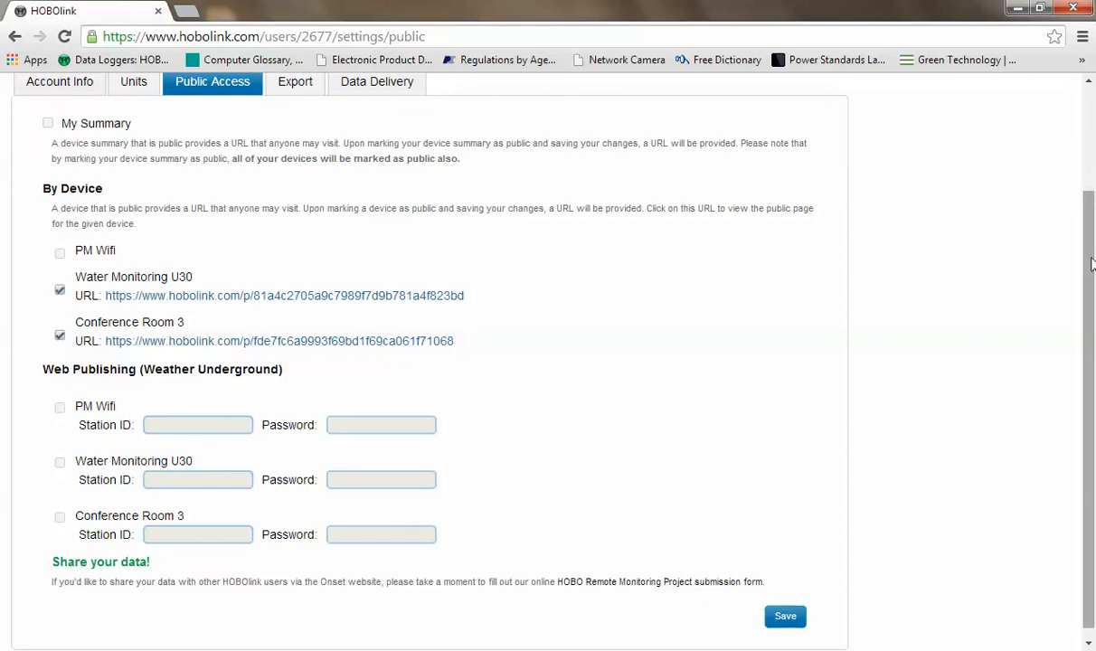
{"action": "scroll", "coordinate": [1090, 165], "scroll_direction": "up", "scroll_amount": 2}
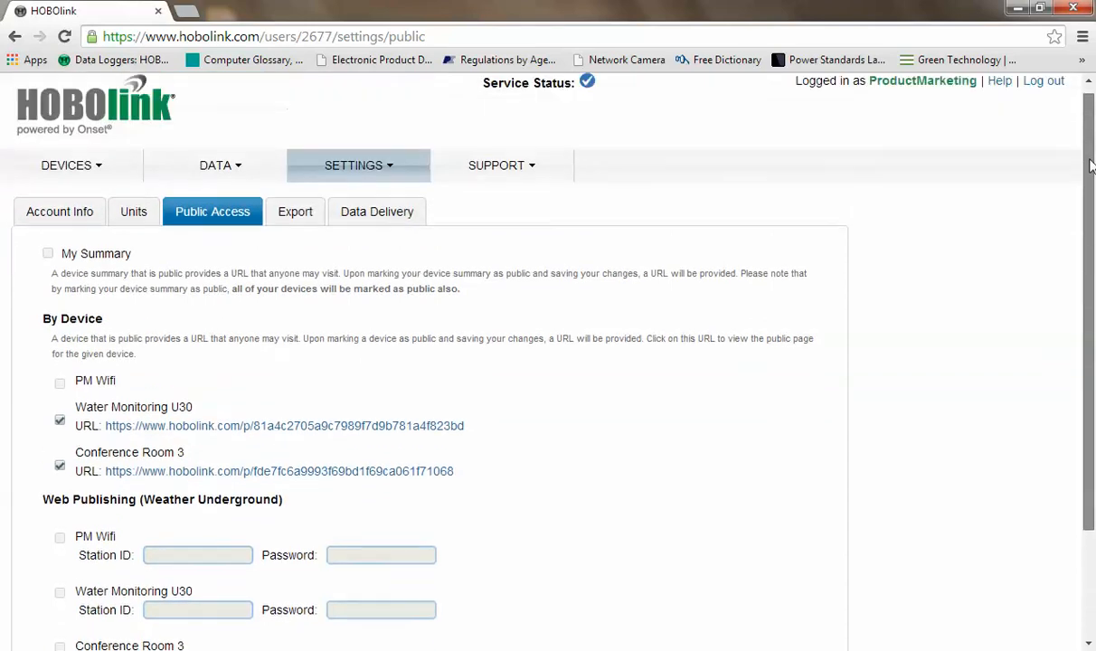
Step: Review the default export settings for file format, FTP and email
{"action": "left_click", "coordinate": [305, 214]}
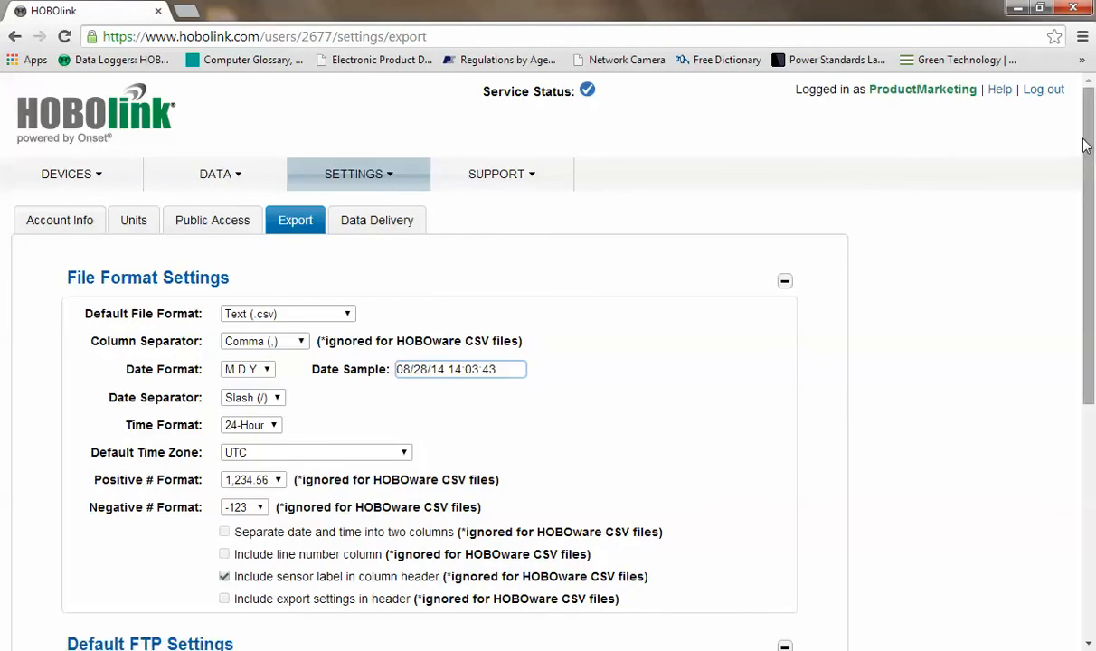
{"action": "left_click_drag", "start_coordinate": [1091, 144], "coordinate": [1092, 401]}
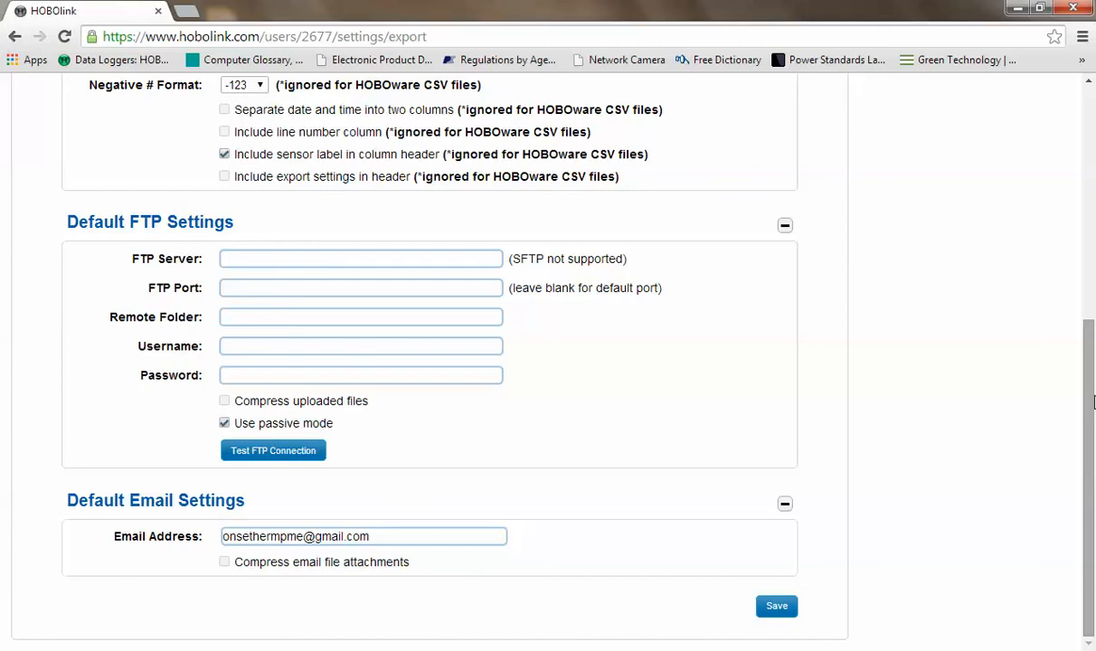
{"action": "left_click_drag", "start_coordinate": [1093, 401], "coordinate": [1091, 202]}
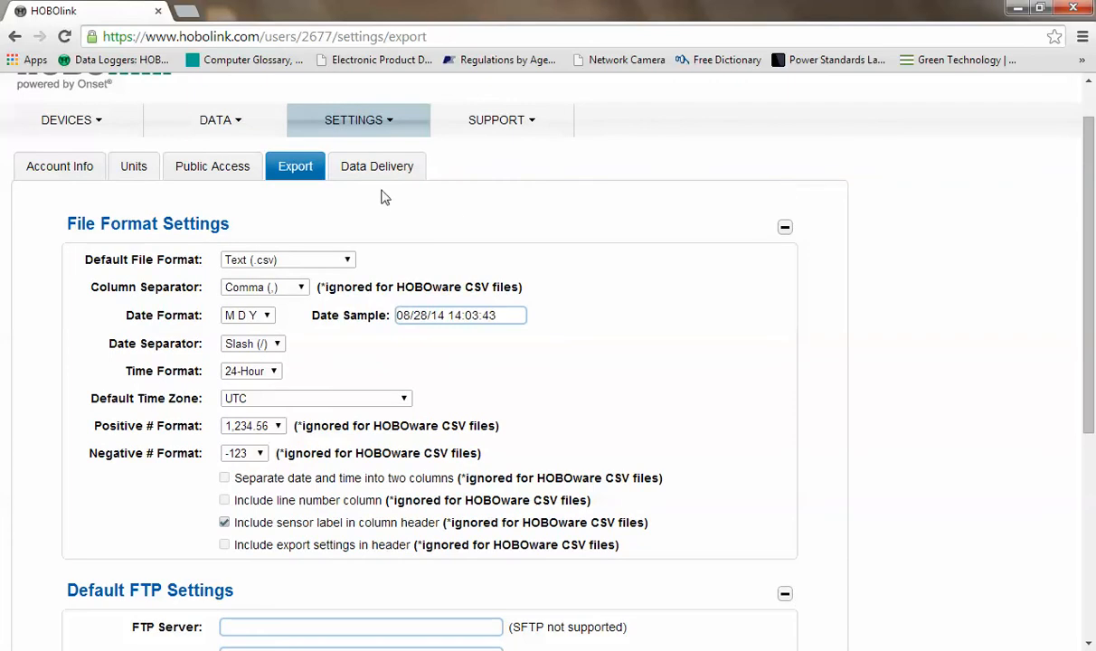
Step: Review the Sample Daily Schedule data delivery, including its general settings, data to export and data destination
{"action": "left_click", "coordinate": [380, 174]}
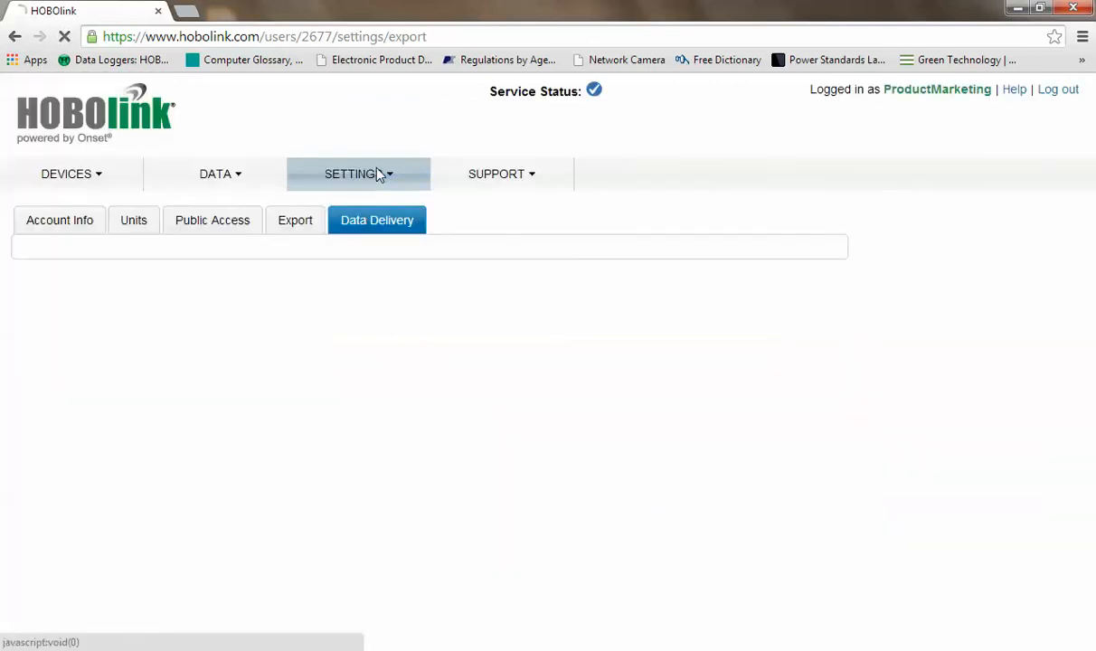
{"action": "mouse_move", "coordinate": [380, 174]}
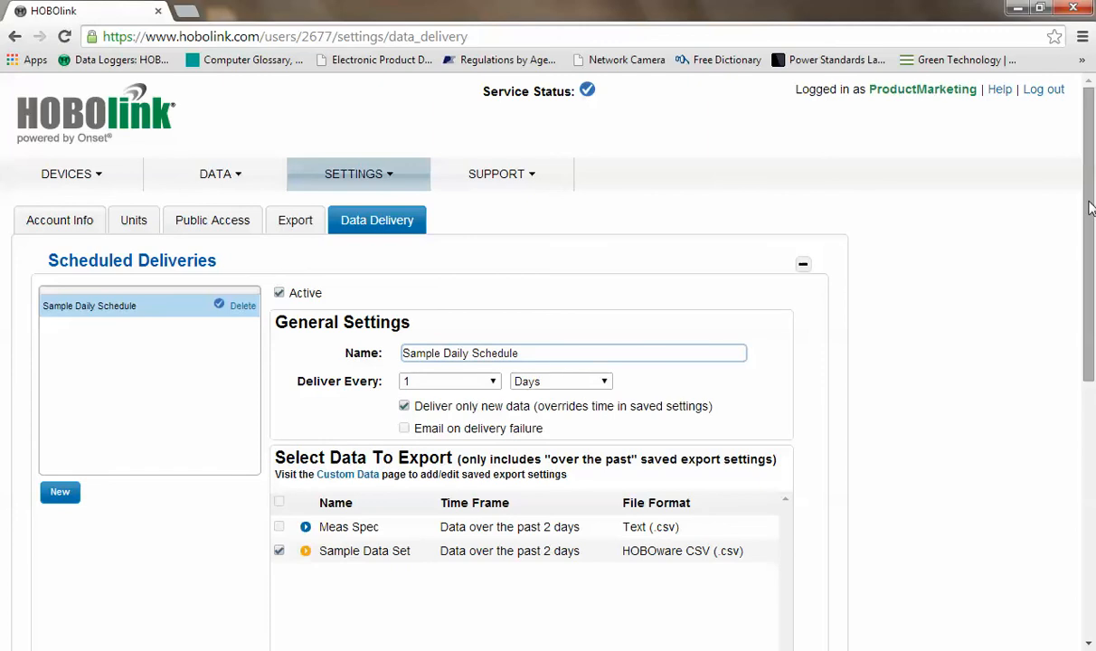
{"action": "scroll", "coordinate": [1090, 208], "scroll_direction": "down", "scroll_amount": 2}
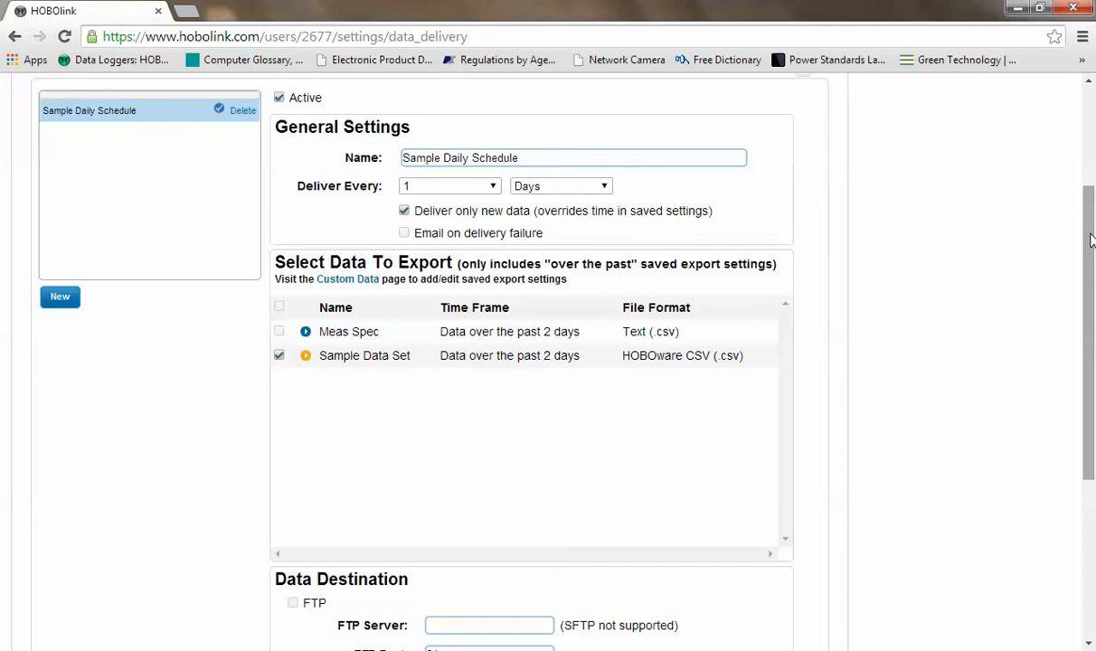
{"action": "left_click_drag", "start_coordinate": [1091, 239], "coordinate": [1092, 402]}
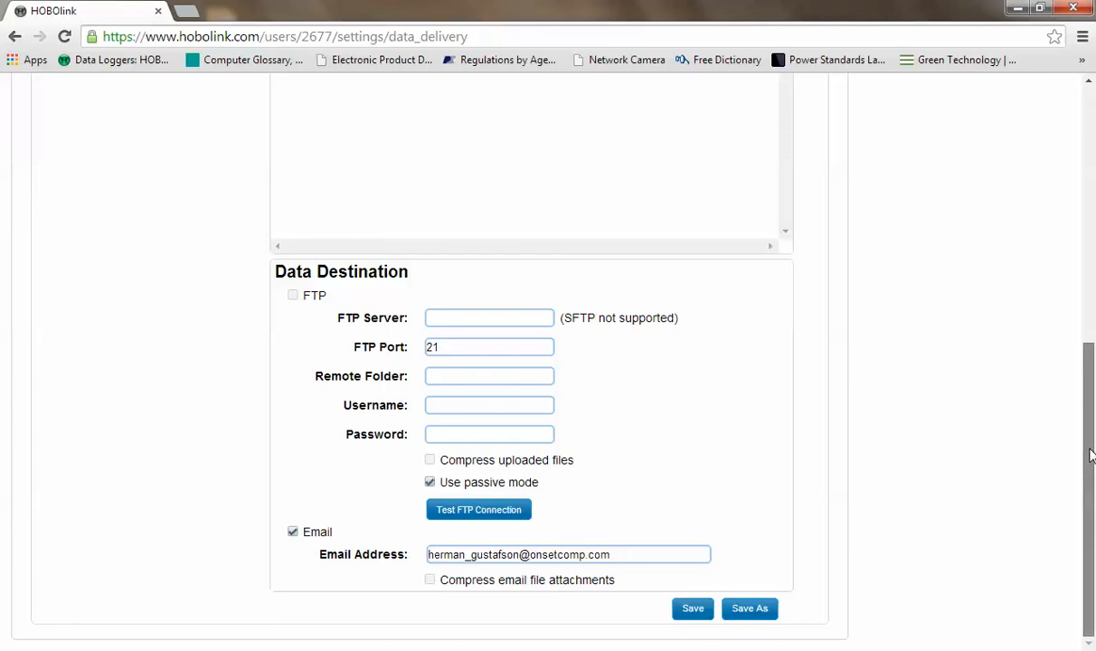
{"action": "left_click_drag", "start_coordinate": [1091, 457], "coordinate": [1081, 186]}
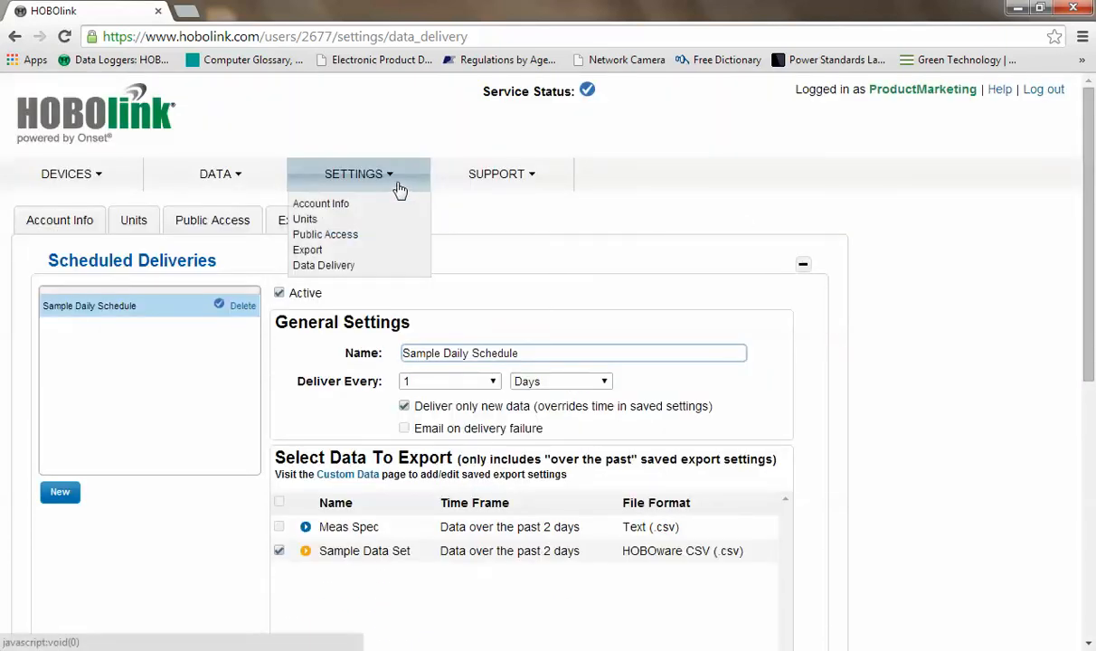
Step: Look through the support pages for online help, contact, terms of use and HOBOlink features
{"action": "mouse_move", "coordinate": [511, 183]}
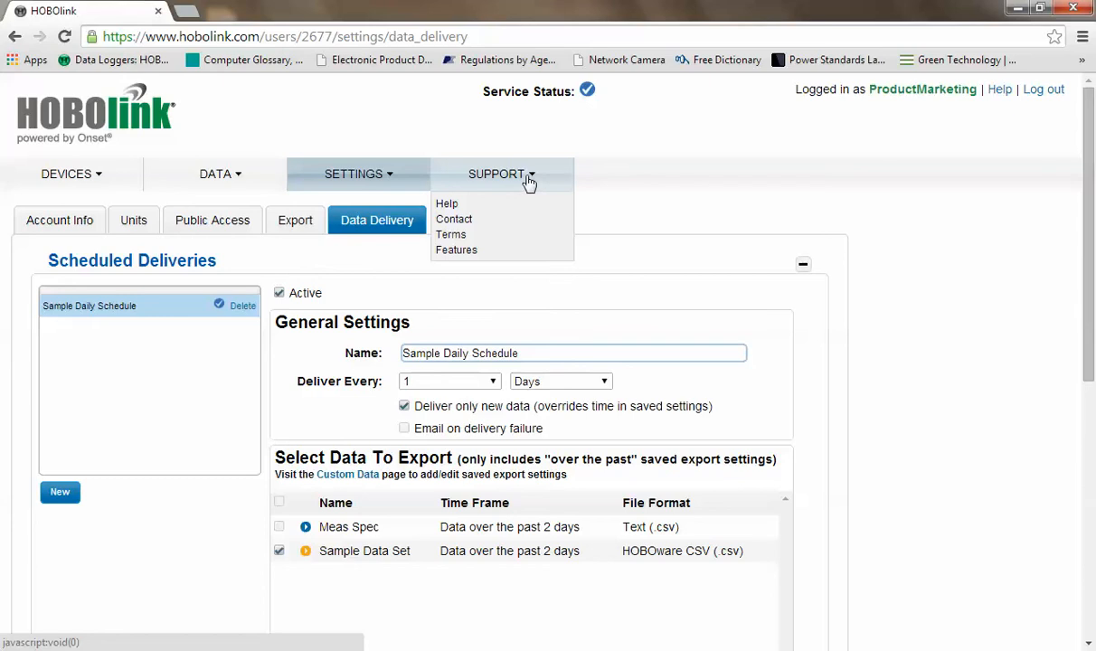
{"action": "left_click", "coordinate": [529, 182]}
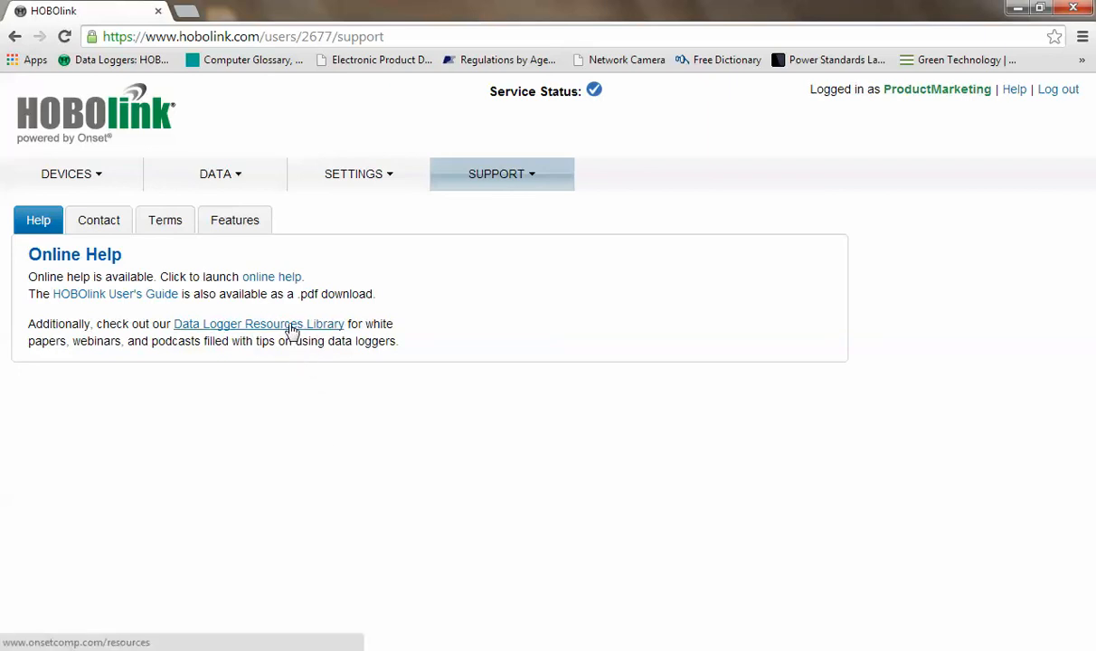
{"action": "left_click", "coordinate": [115, 225]}
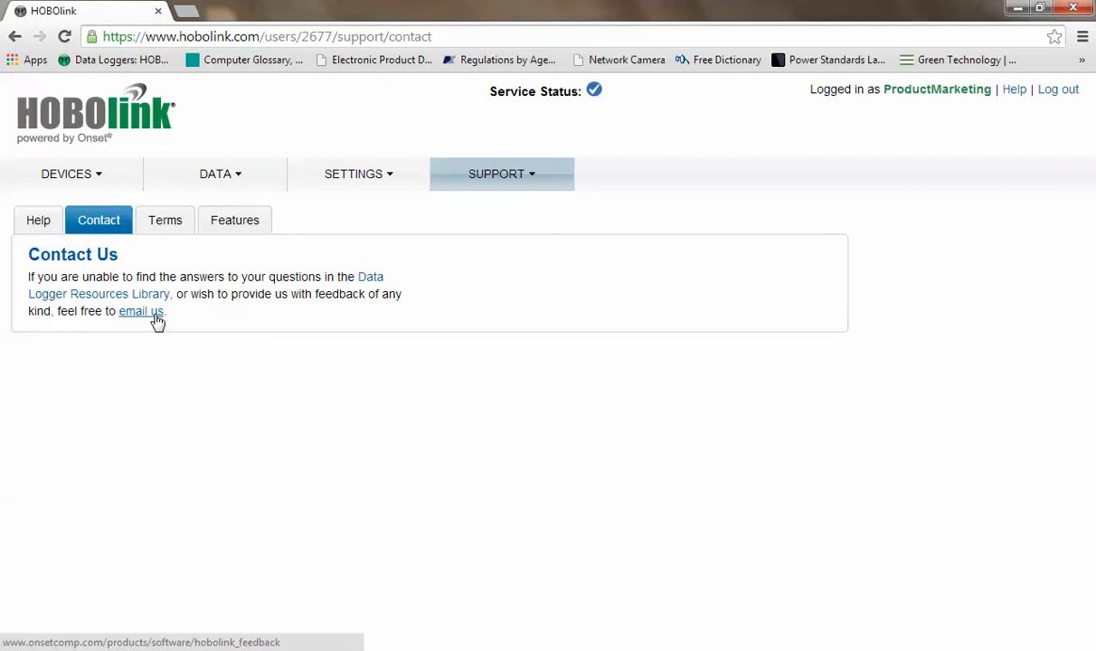
{"action": "left_click", "coordinate": [163, 231]}
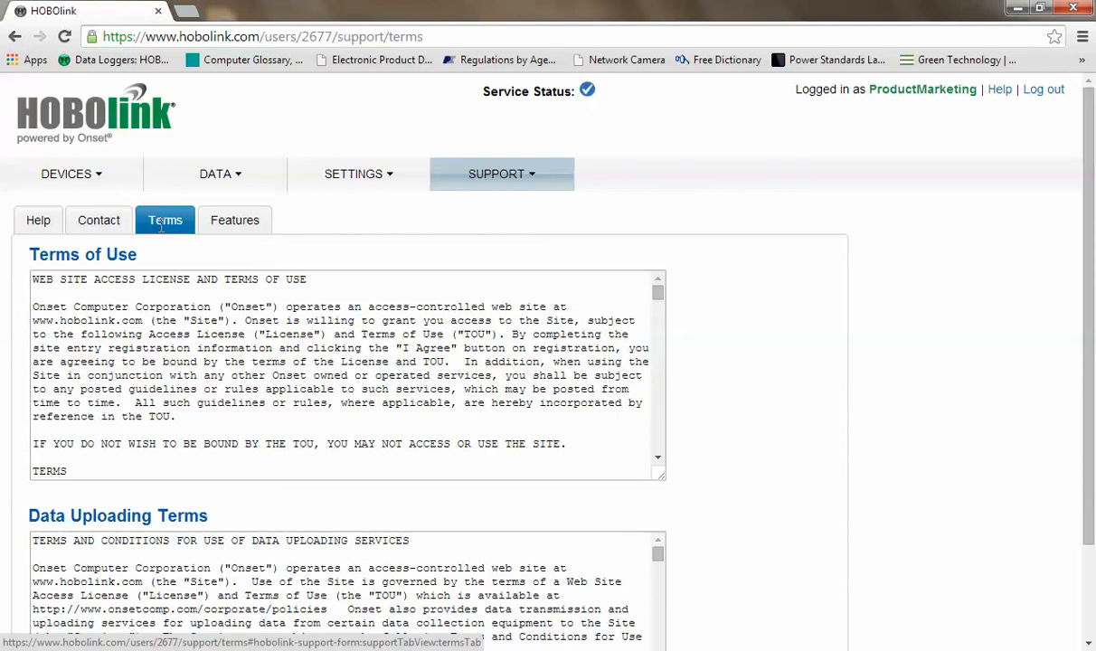
{"action": "left_click", "coordinate": [225, 231]}
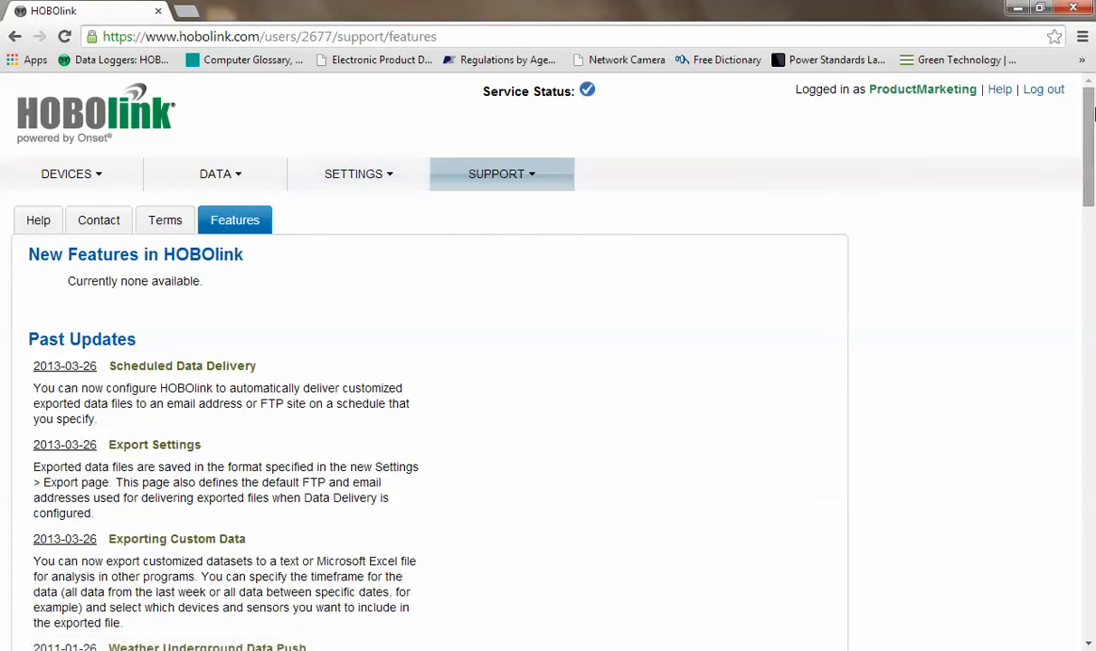
{"action": "mouse_move", "coordinate": [1090, 118]}
{"action": "left_mouse_down"}
{"action": "mouse_move", "coordinate": [1093, 259]}
{"action": "mouse_move", "coordinate": [1092, 100]}
{"action": "left_mouse_up"}
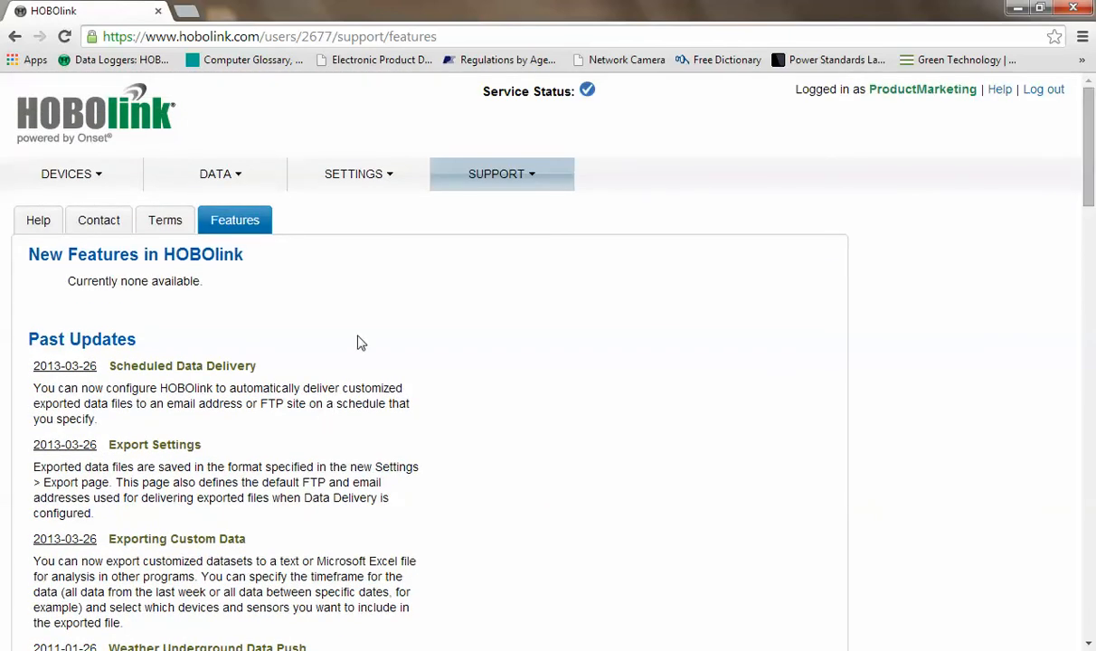
Step: Open the Water Monitoring U30 from the device list and view its general configuration
{"action": "left_click", "coordinate": [78, 187]}
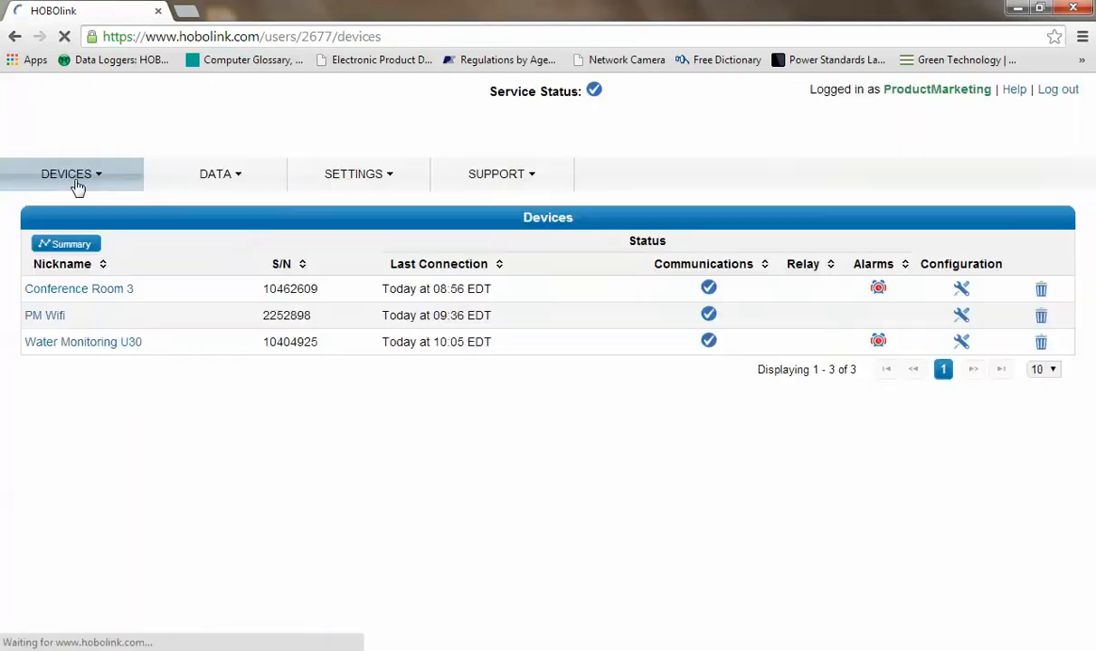
{"action": "left_click", "coordinate": [54, 347]}
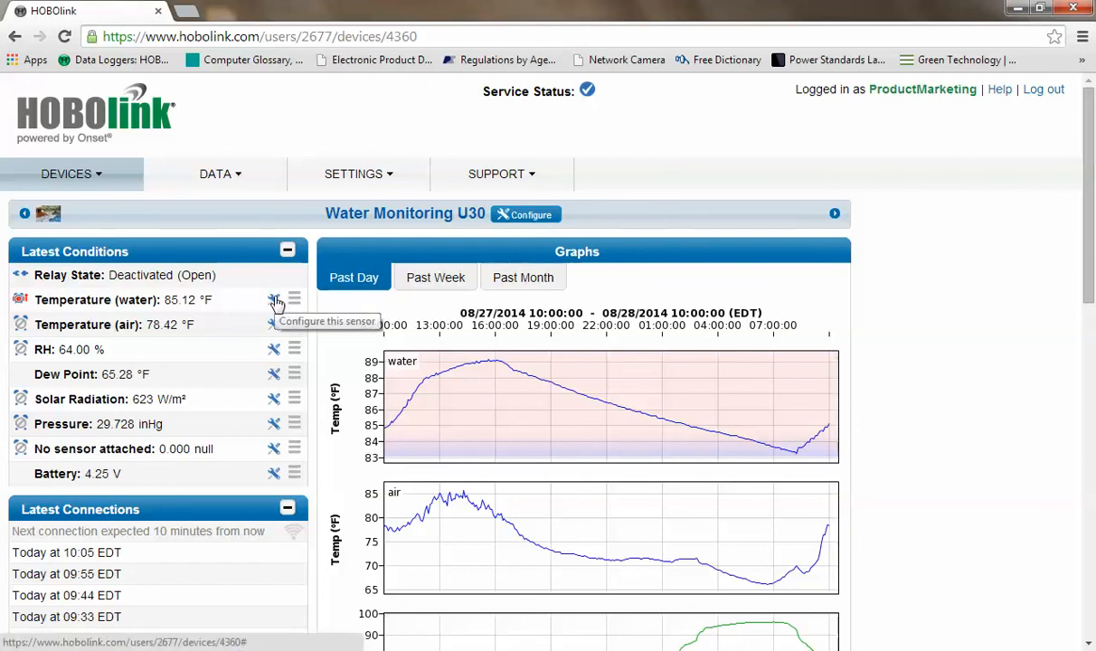
{"action": "left_click", "coordinate": [508, 219]}
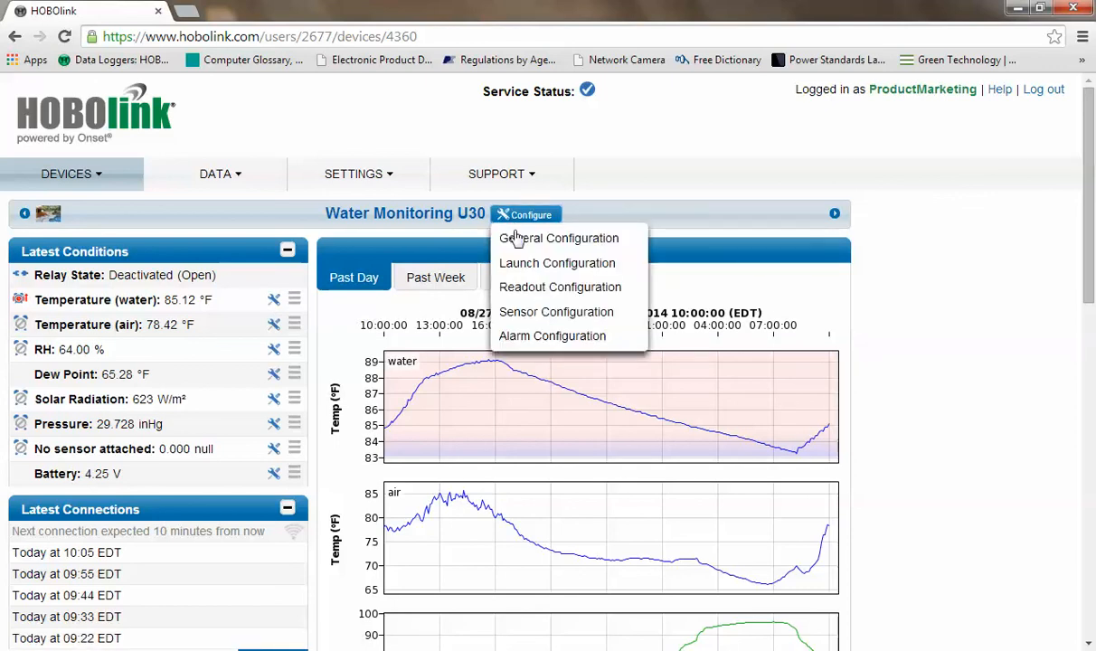
{"action": "left_click", "coordinate": [517, 238]}
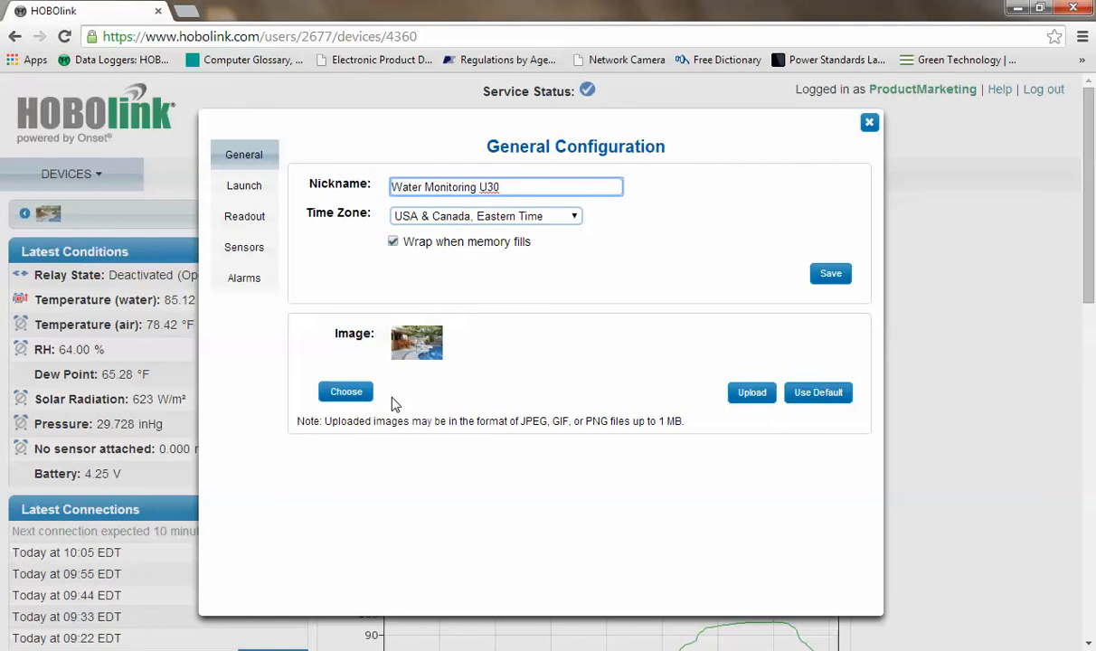
Step: Review the Water Monitoring U30's launch and readout configuration, including the option to save data as a text file
{"action": "left_click", "coordinate": [255, 196]}
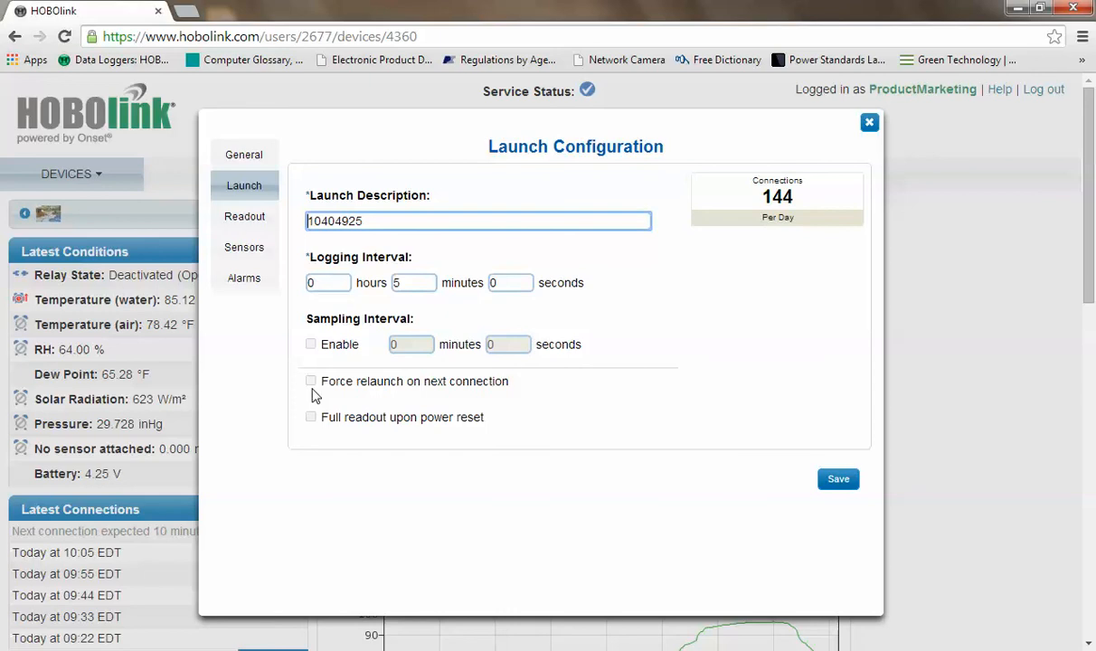
{"action": "left_click", "coordinate": [249, 233]}
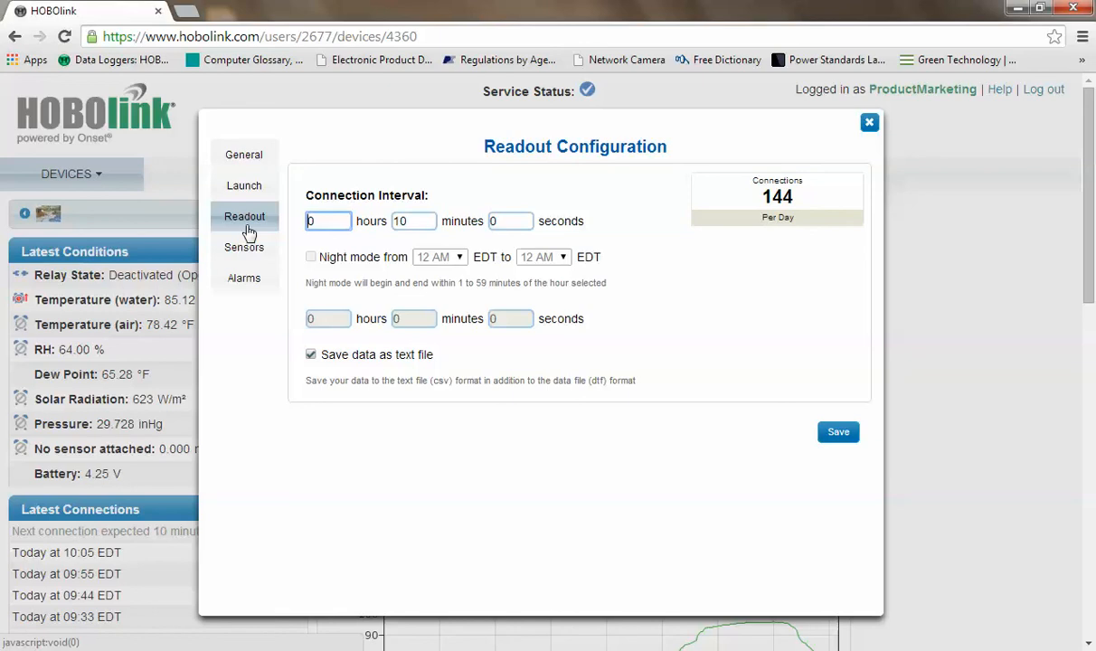
{"action": "left_click", "coordinate": [310, 353]}
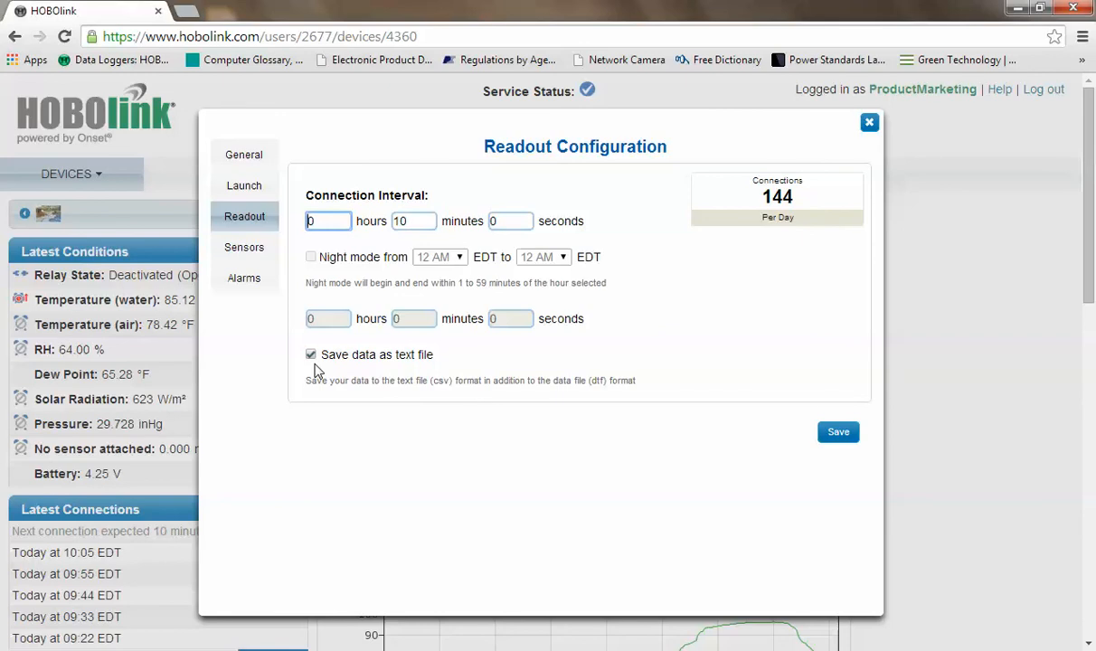
Step: View the sensor configuration and expand the water temperature sensor's label, graph and scaling options
{"action": "left_click", "coordinate": [258, 254]}
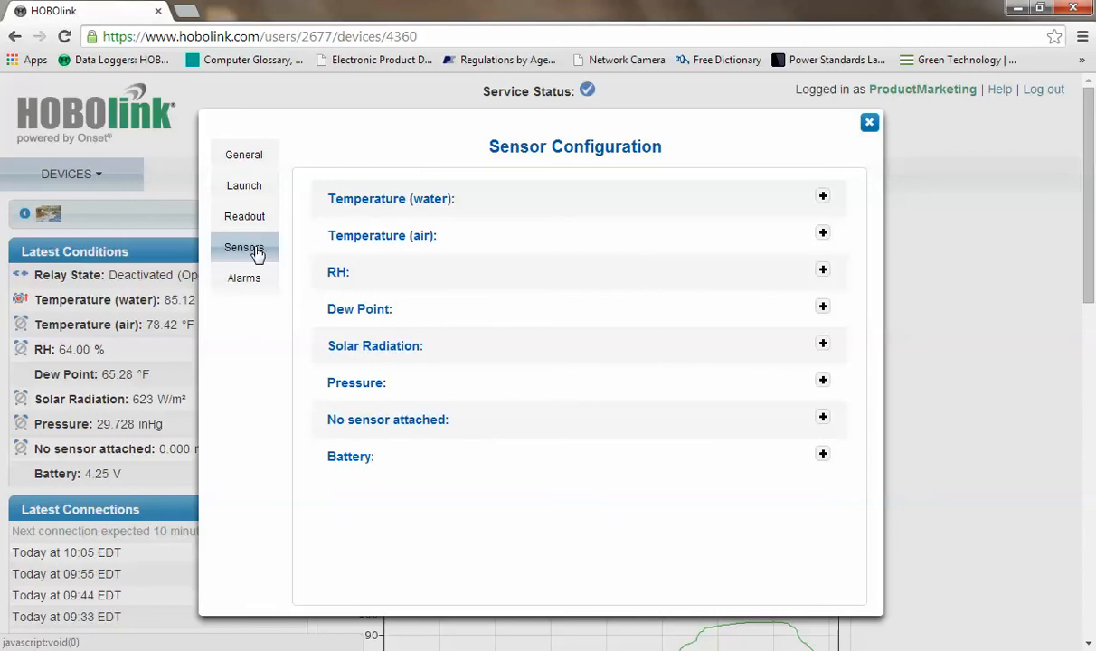
{"action": "left_click", "coordinate": [823, 197]}
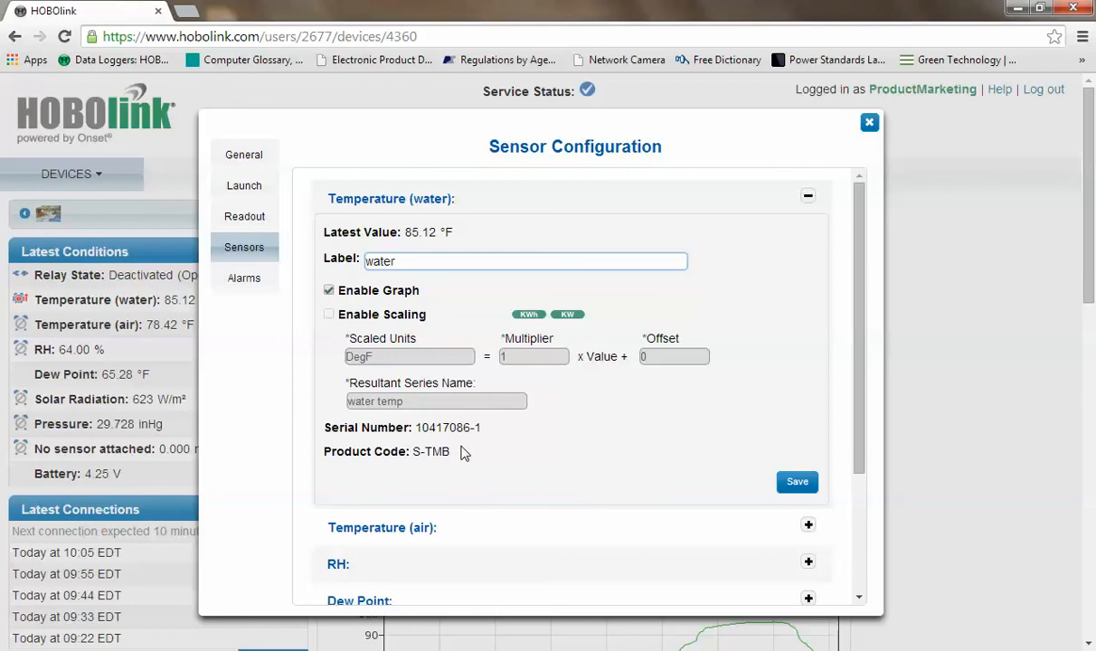
Step: View the alarms for the Water Monitoring U30 and open its system alarms for editing
{"action": "left_click", "coordinate": [246, 286]}
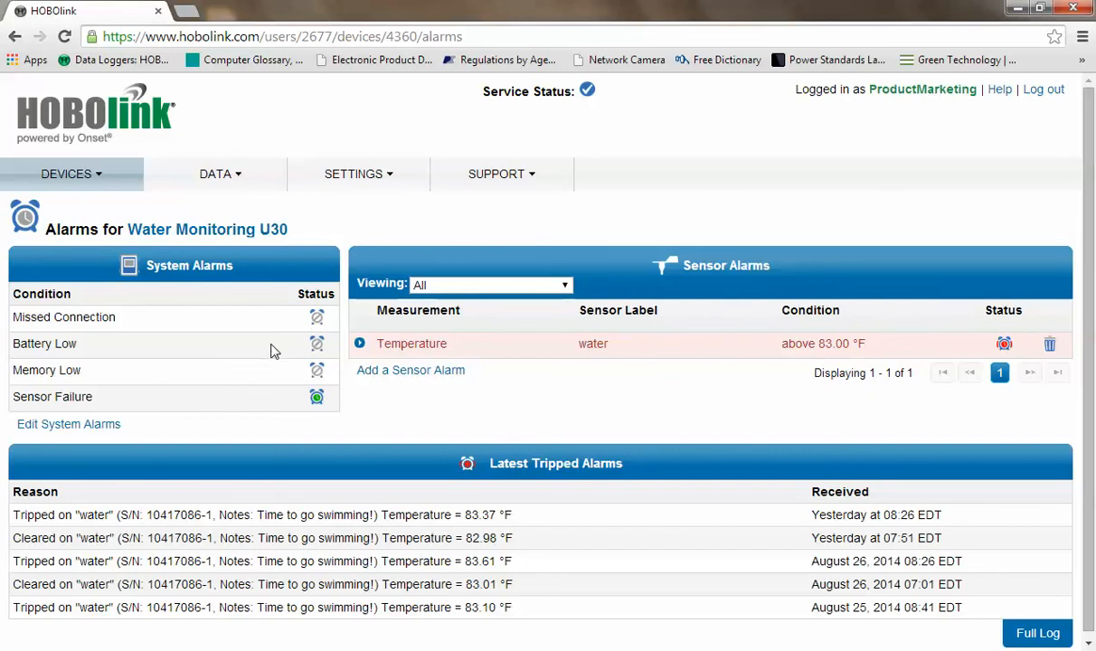
{"action": "left_click", "coordinate": [90, 427]}
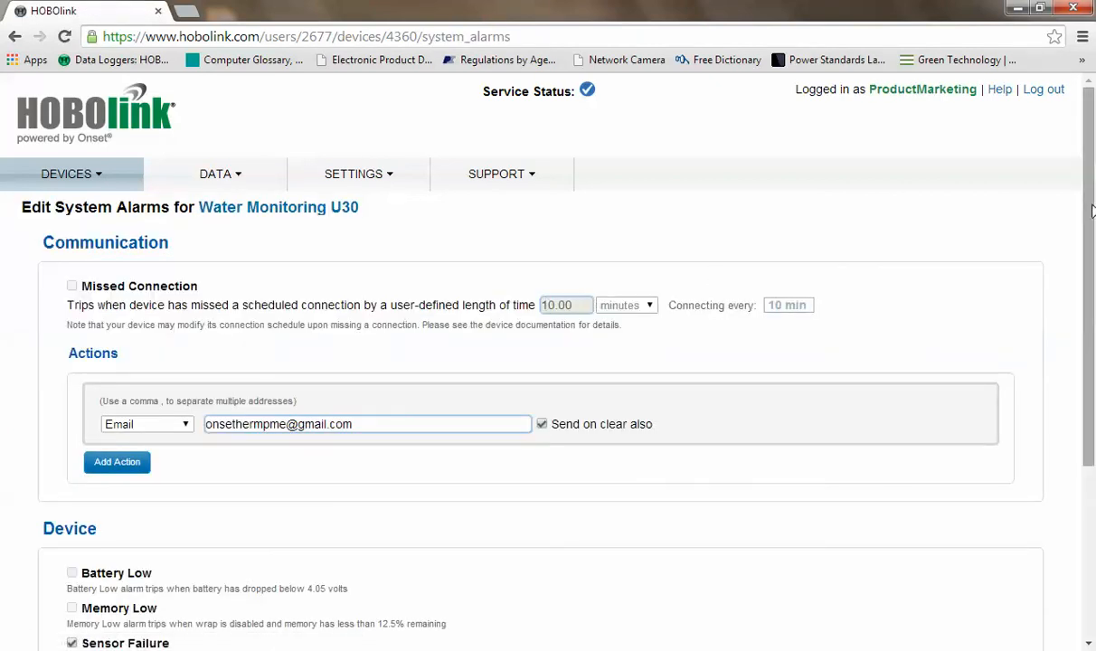
Step: Review the communication and device system alarms, including the notification types available for alarm actions, and return to the alarms overview
{"action": "left_click_drag", "start_coordinate": [1090, 205], "coordinate": [1089, 269]}
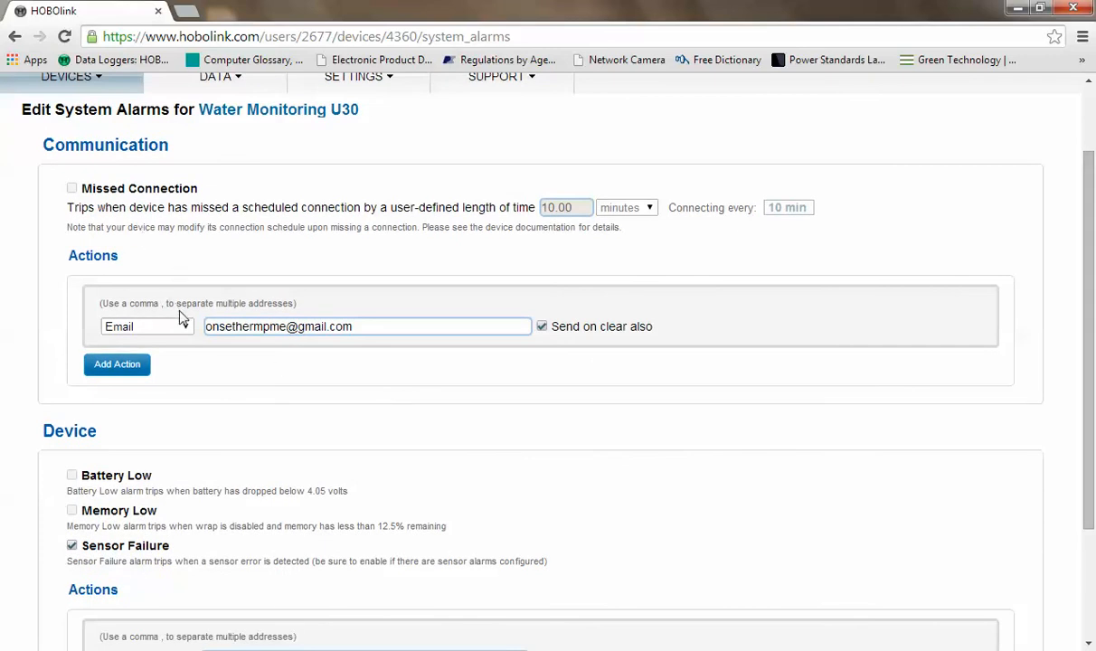
{"action": "left_click", "coordinate": [187, 334]}
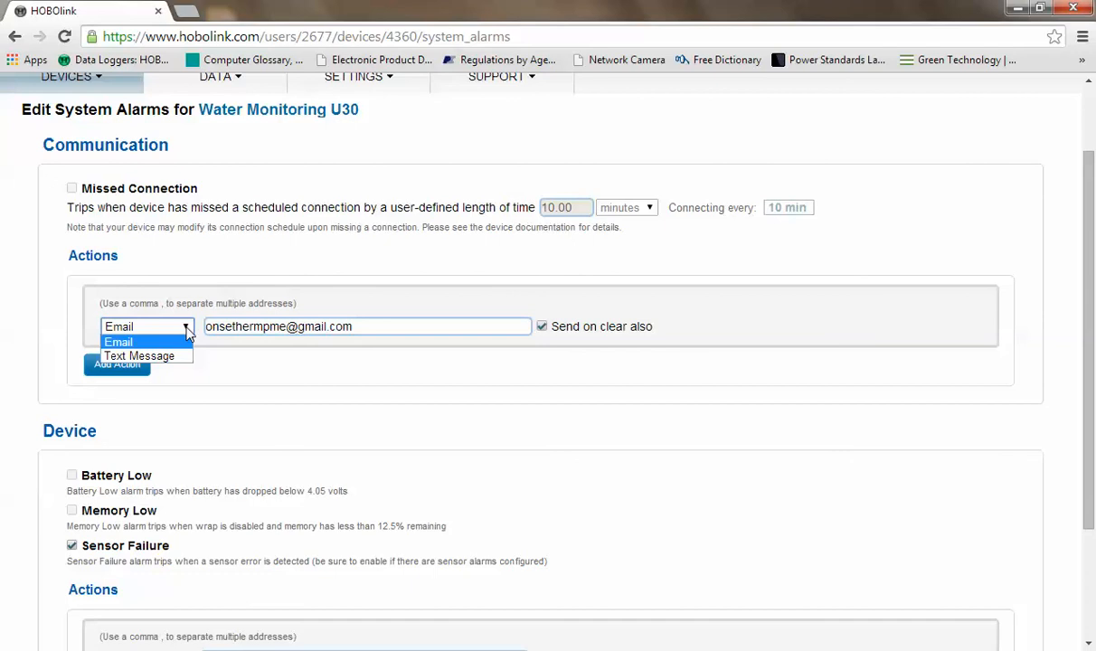
{"action": "left_click", "coordinate": [256, 385]}
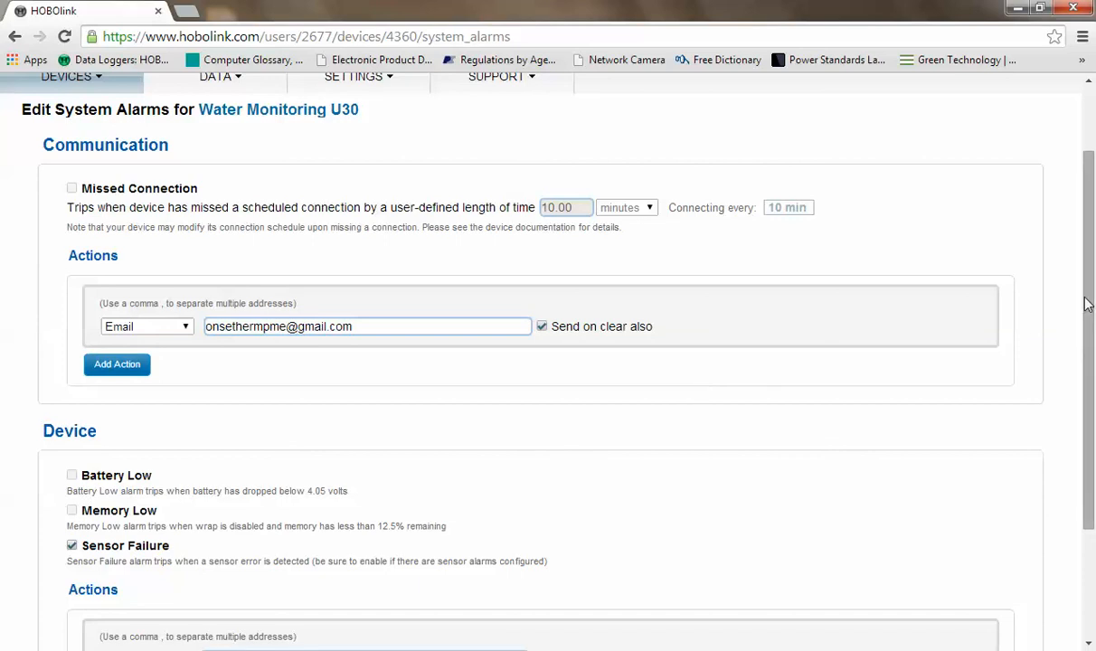
{"action": "left_click_drag", "start_coordinate": [1090, 305], "coordinate": [1093, 438]}
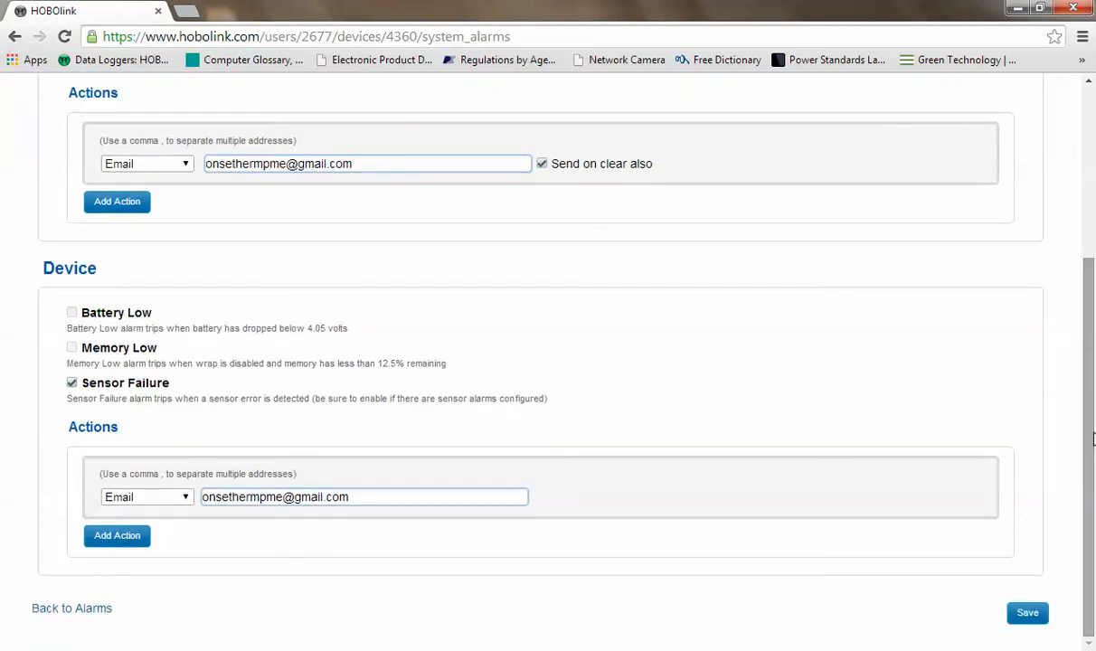
{"action": "left_click", "coordinate": [185, 500]}
{"action": "left_click", "coordinate": [254, 543]}
{"action": "scroll", "coordinate": [1090, 301], "scroll_direction": "up", "scroll_amount": 3}
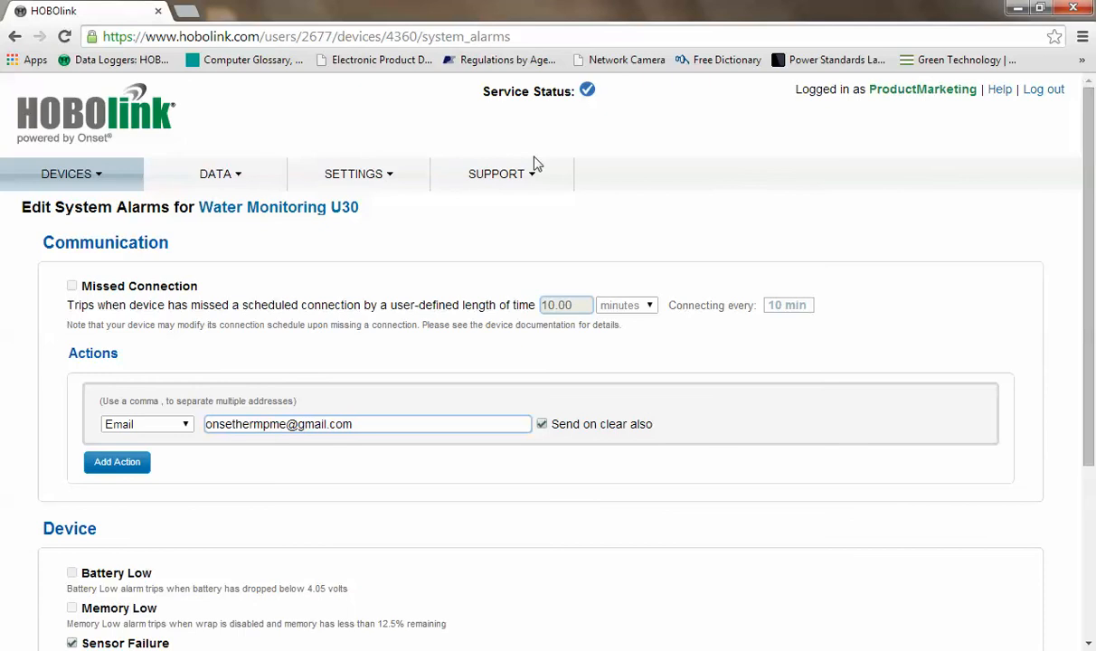
{"action": "left_click", "coordinate": [16, 38]}
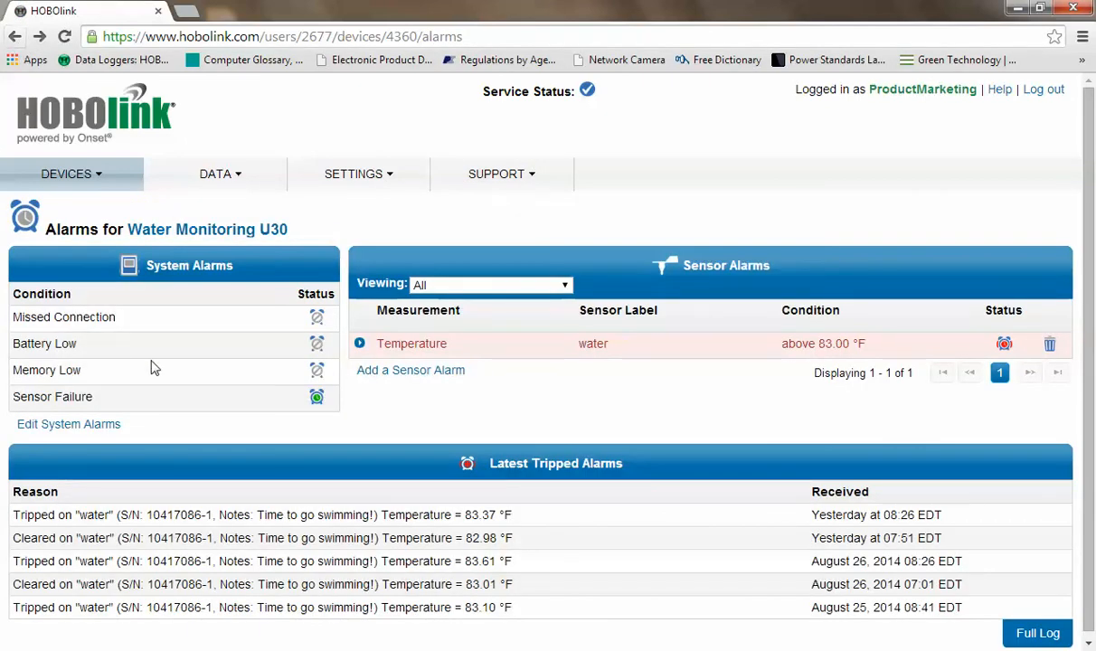
Step: Open the water temperature sensor alarm, view which sensors it can use, and return to the alarms overview
{"action": "left_click", "coordinate": [412, 349]}
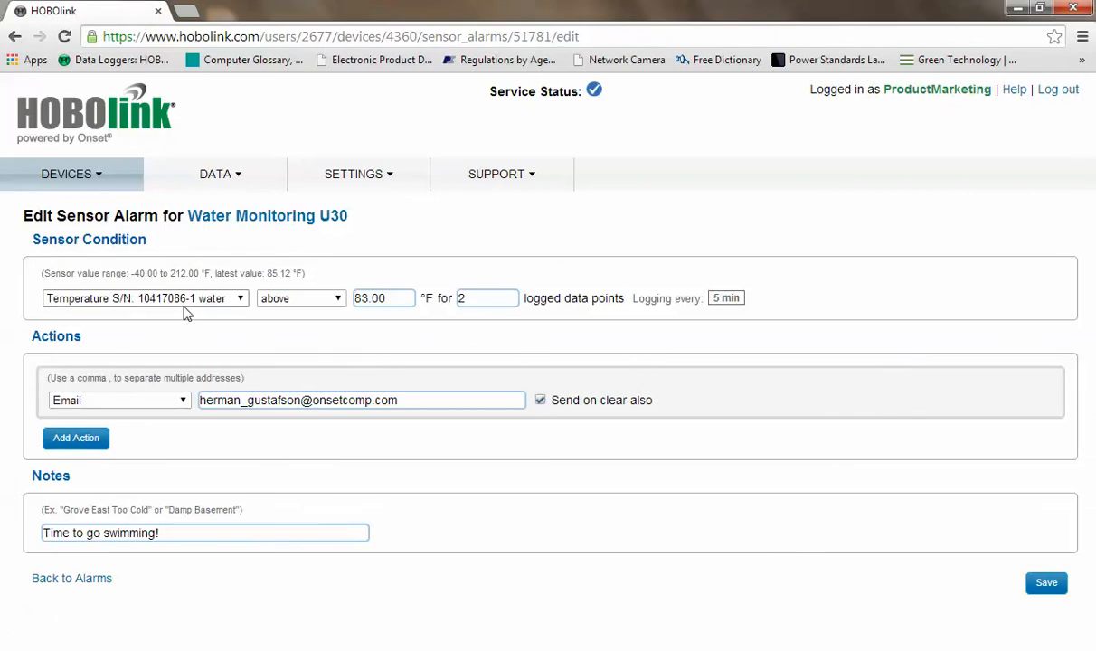
{"action": "left_click", "coordinate": [241, 299]}
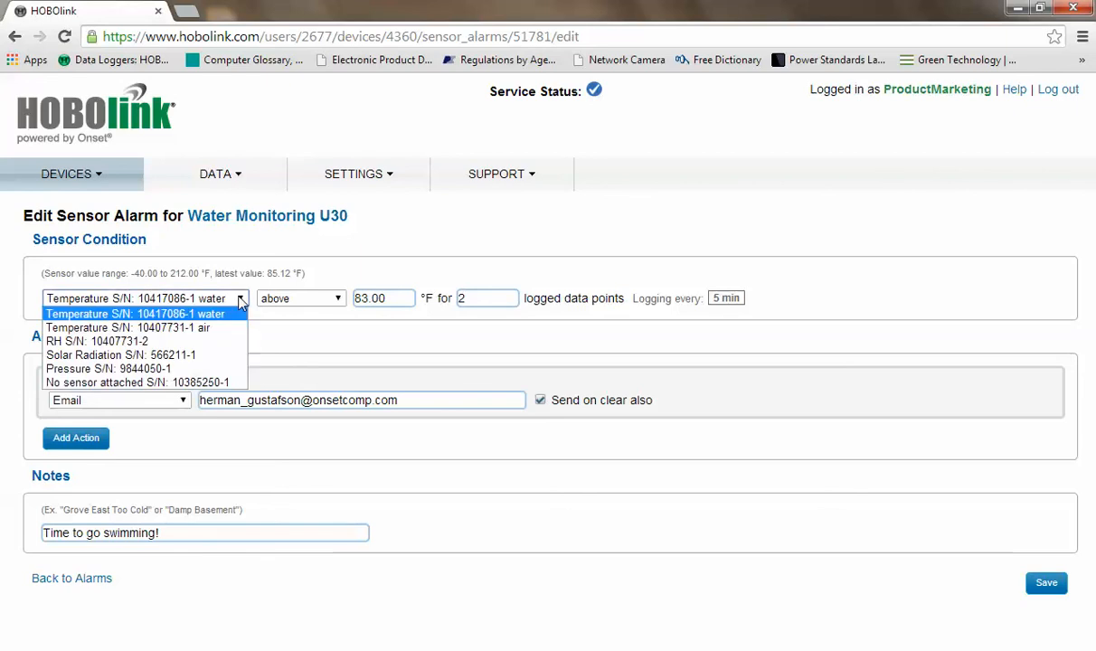
{"action": "left_click", "coordinate": [284, 312]}
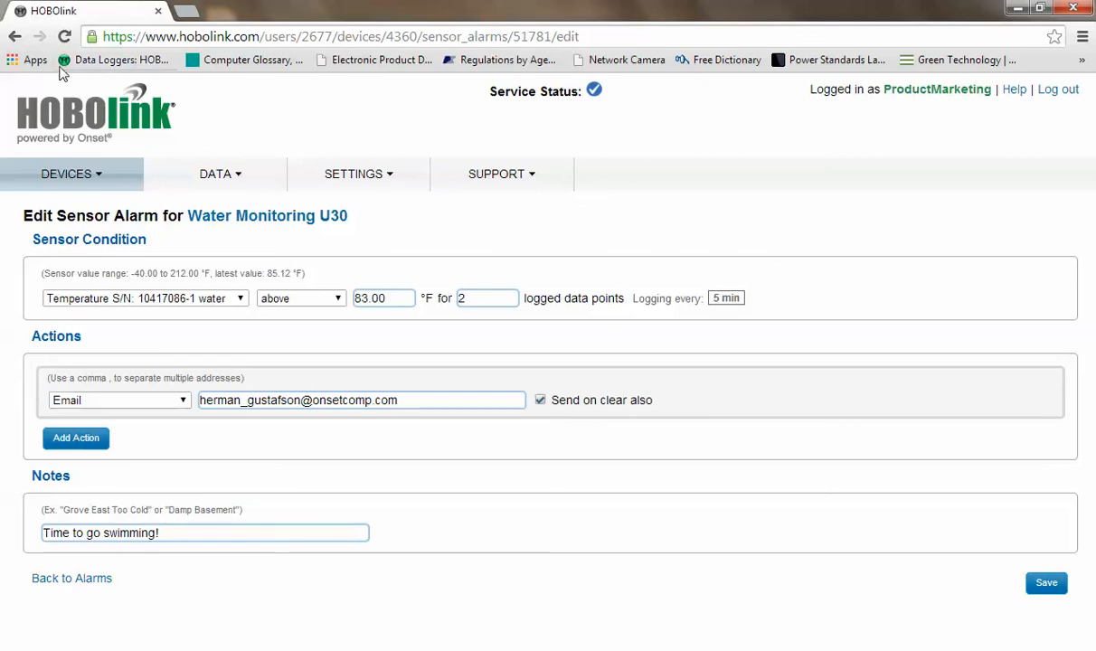
{"action": "left_click", "coordinate": [14, 36]}
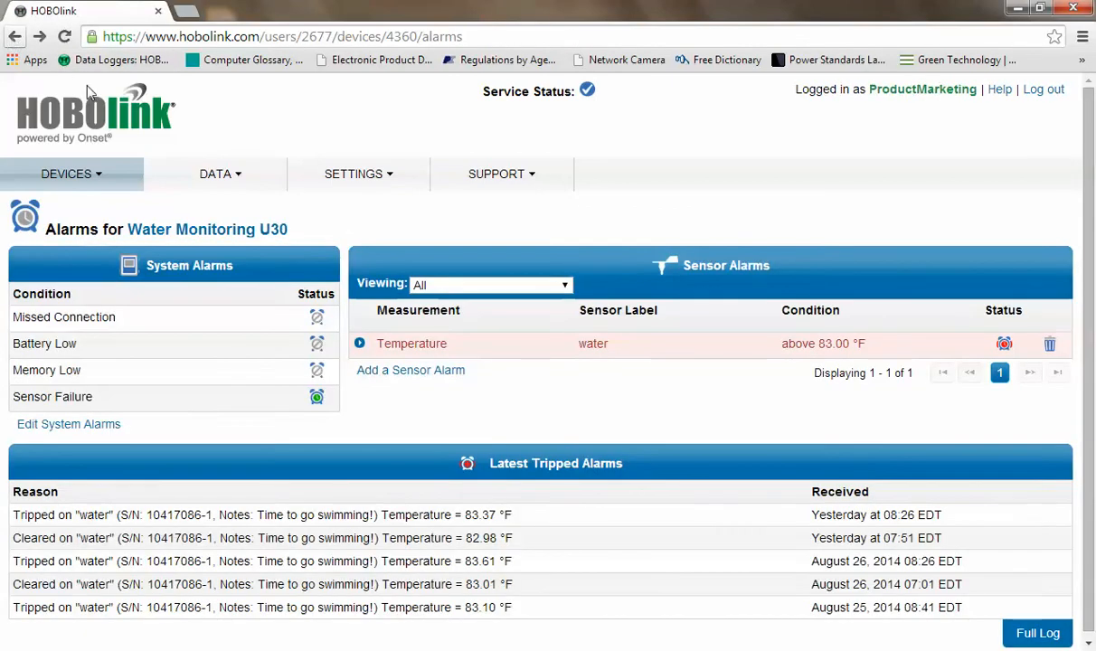
Step: Open a new sensor alarm for the Water Monitoring U30 and view the available sensors and threshold conditions
{"action": "left_click", "coordinate": [413, 374]}
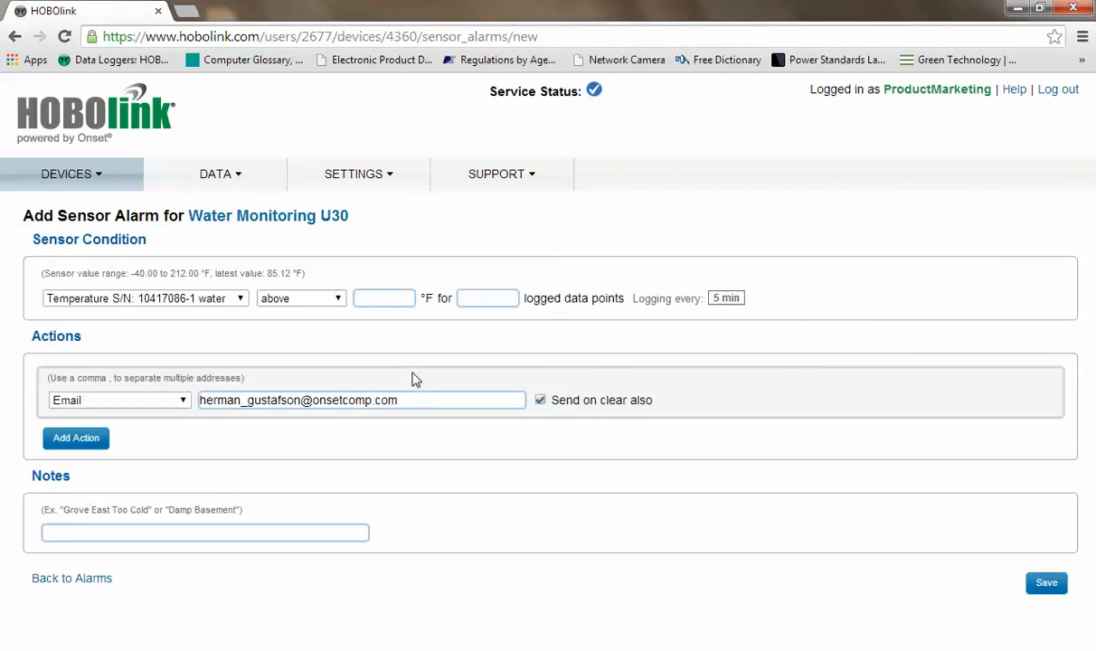
{"action": "left_click", "coordinate": [242, 299]}
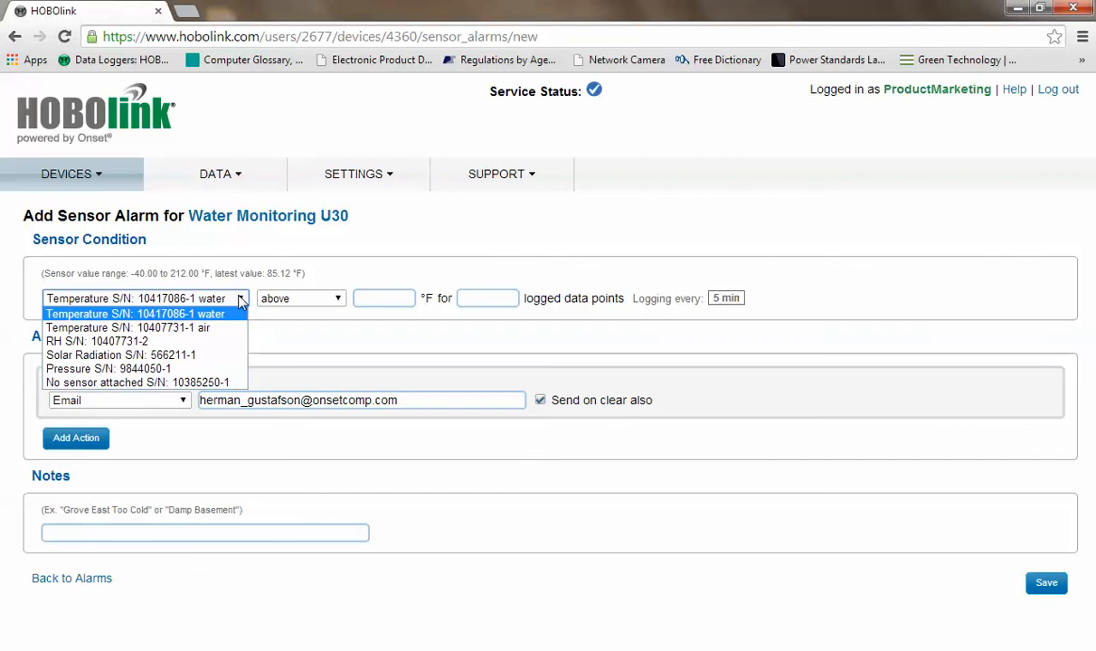
{"action": "left_click", "coordinate": [294, 324]}
{"action": "left_click", "coordinate": [338, 301]}
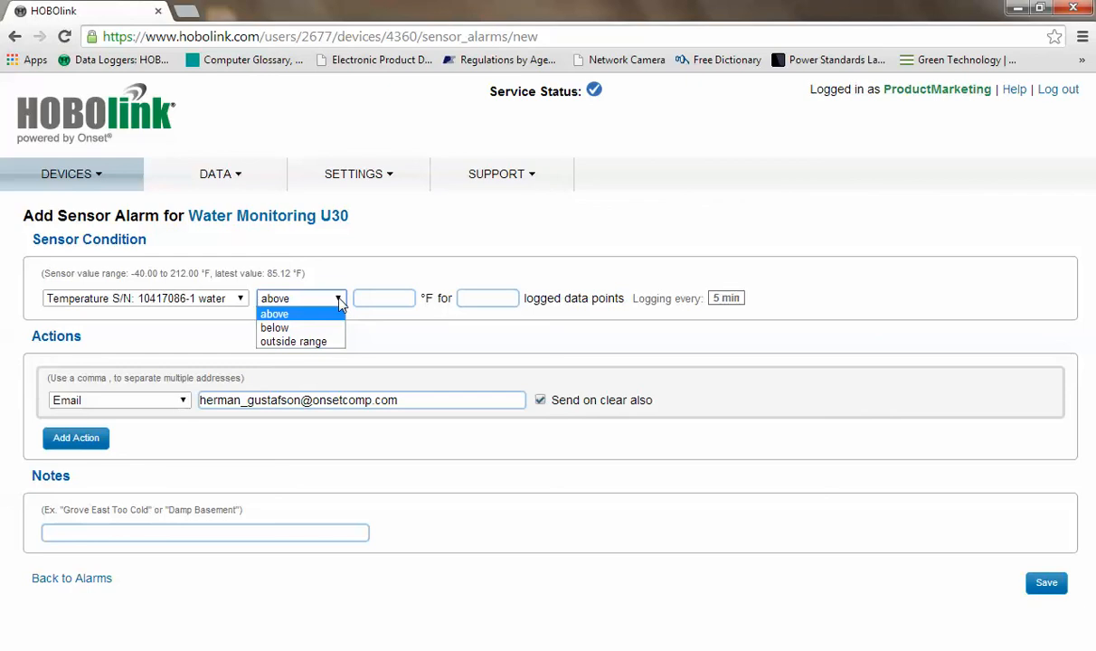
Step: Choose the Solar Radiation sensor for the new alarm, check its condition options, and leave without saving
{"action": "left_click", "coordinate": [242, 305]}
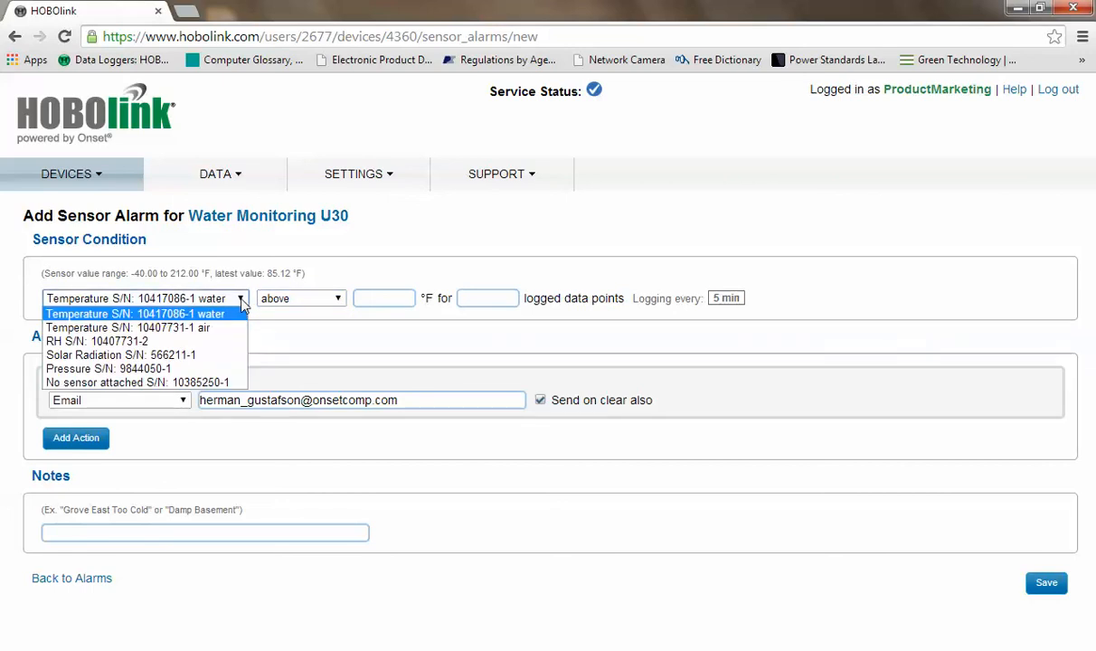
{"action": "left_click", "coordinate": [197, 354]}
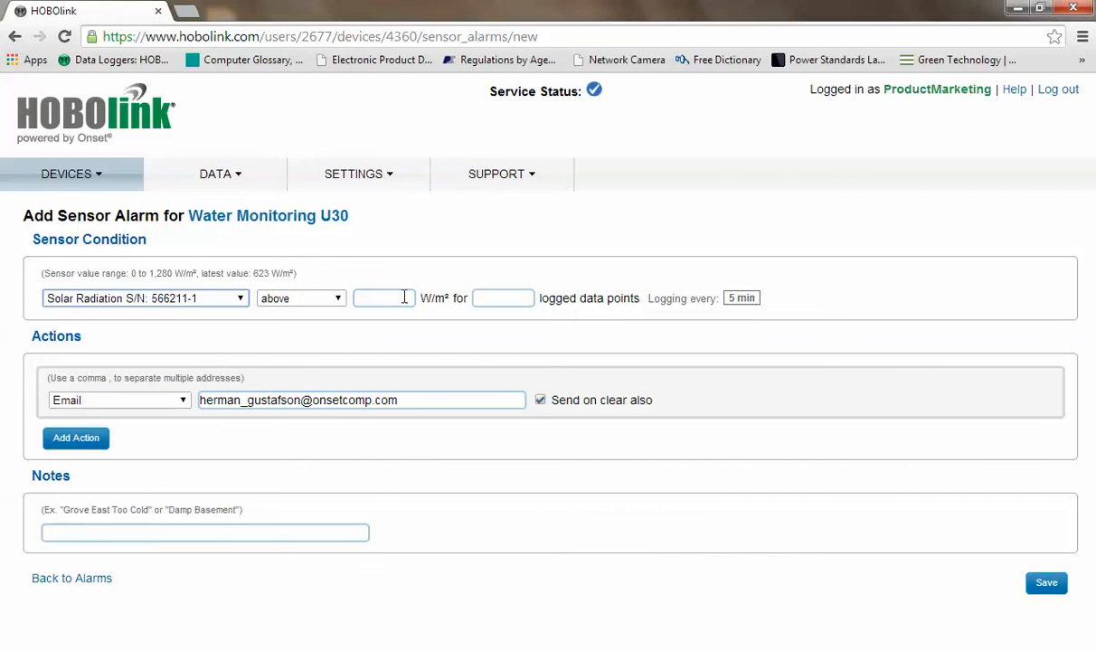
{"action": "left_click", "coordinate": [340, 300]}
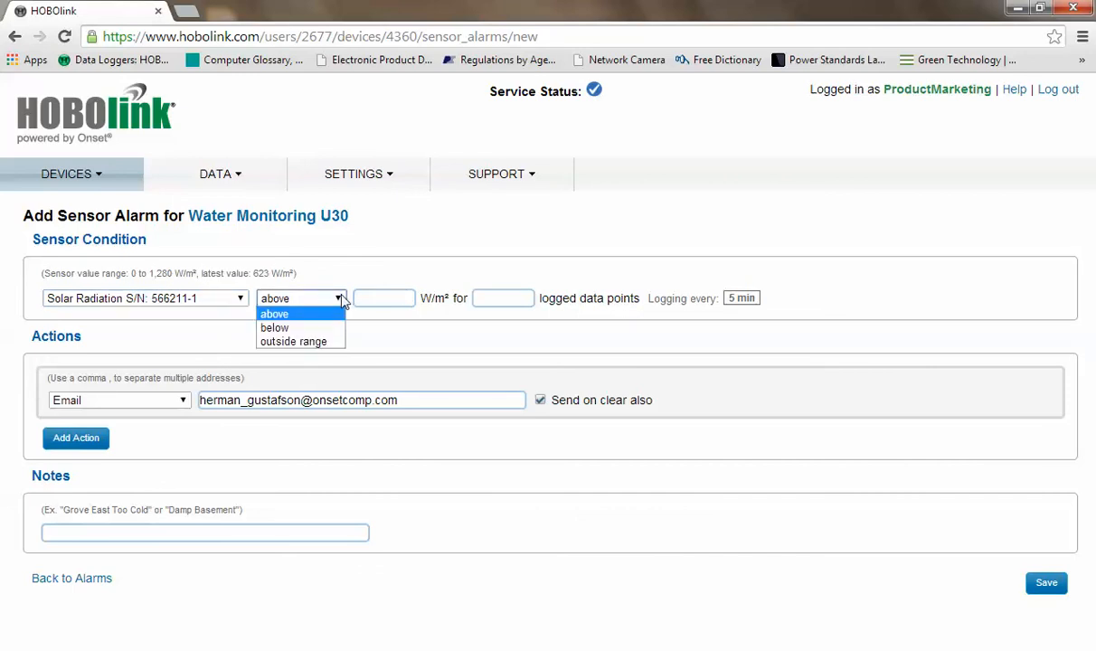
{"action": "left_click", "coordinate": [341, 299]}
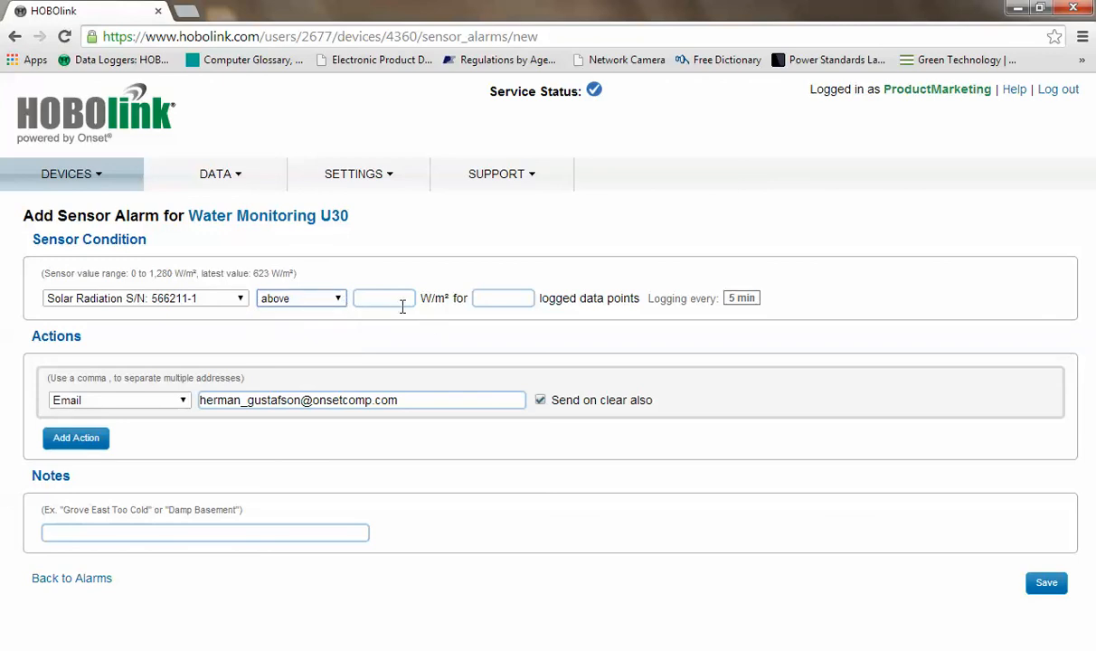
{"action": "left_click", "coordinate": [18, 38]}
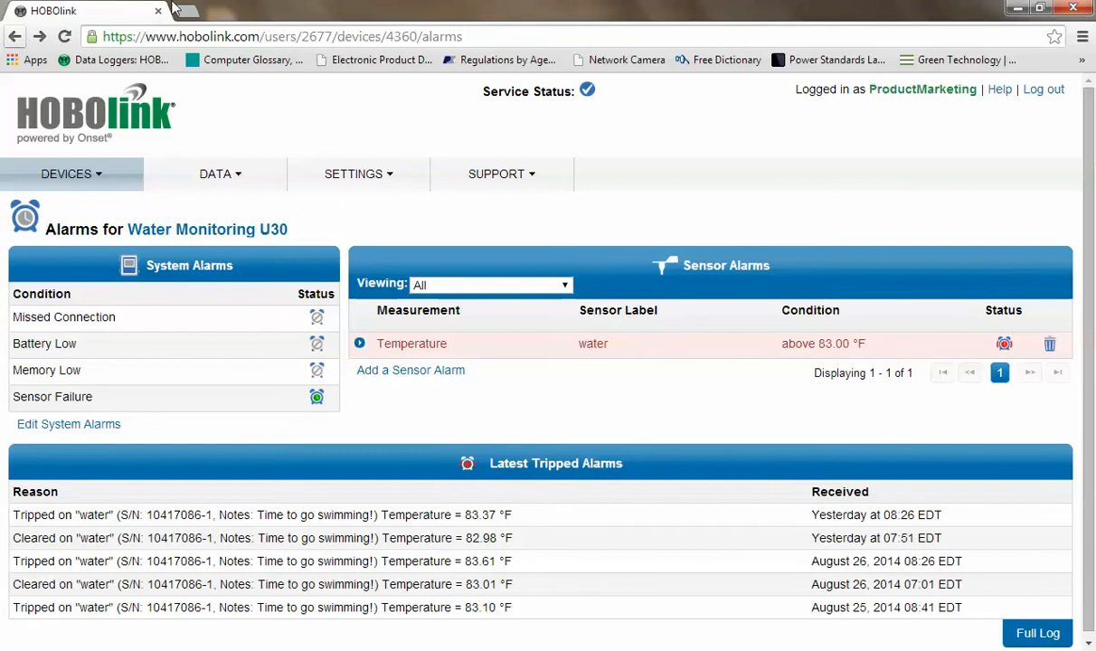
Step: Open the full log of tripped alarms for the Water Monitoring U30 and look through its entries
{"action": "left_click_drag", "start_coordinate": [1087, 258], "coordinate": [1074, 446]}
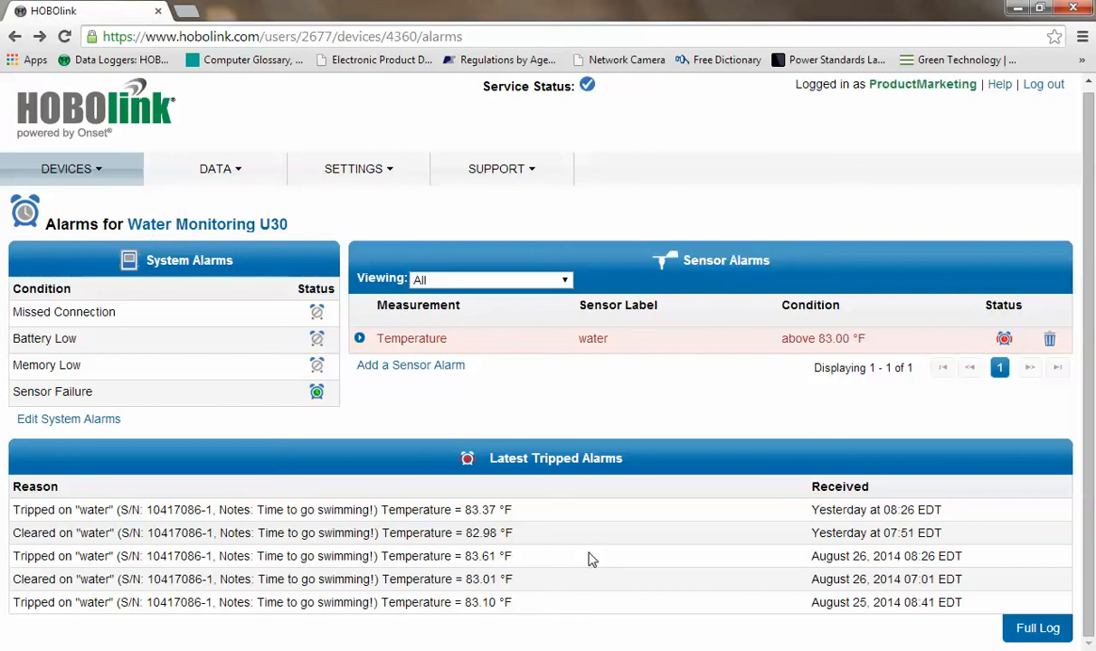
{"action": "left_click", "coordinate": [1038, 629]}
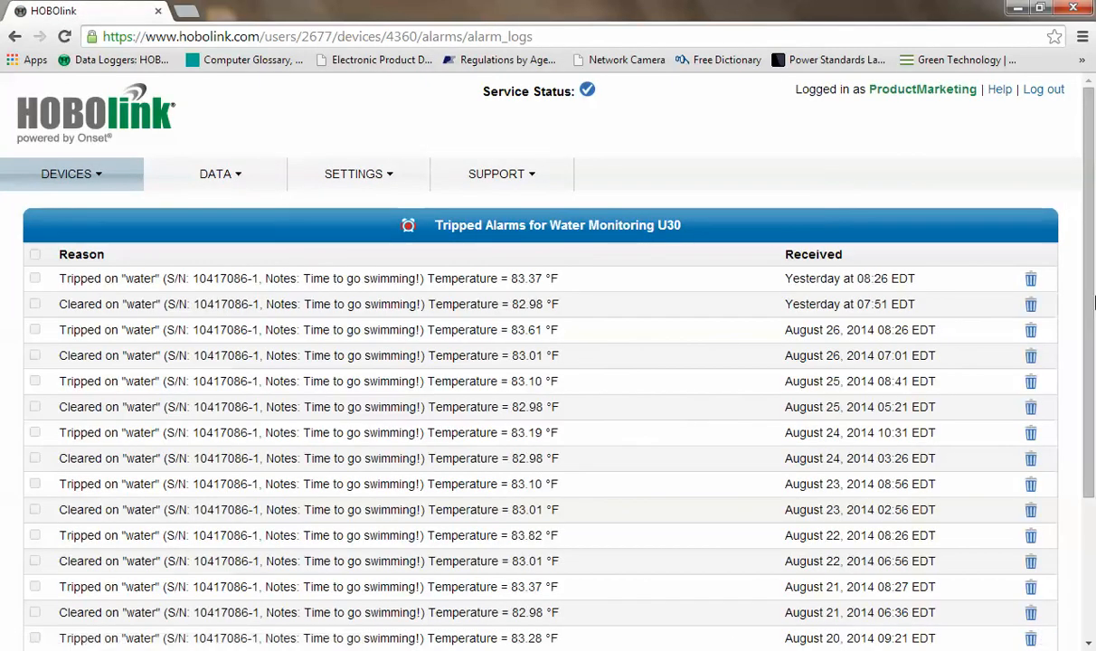
{"action": "scroll", "coordinate": [1093, 308], "scroll_direction": "down", "scroll_amount": 3}
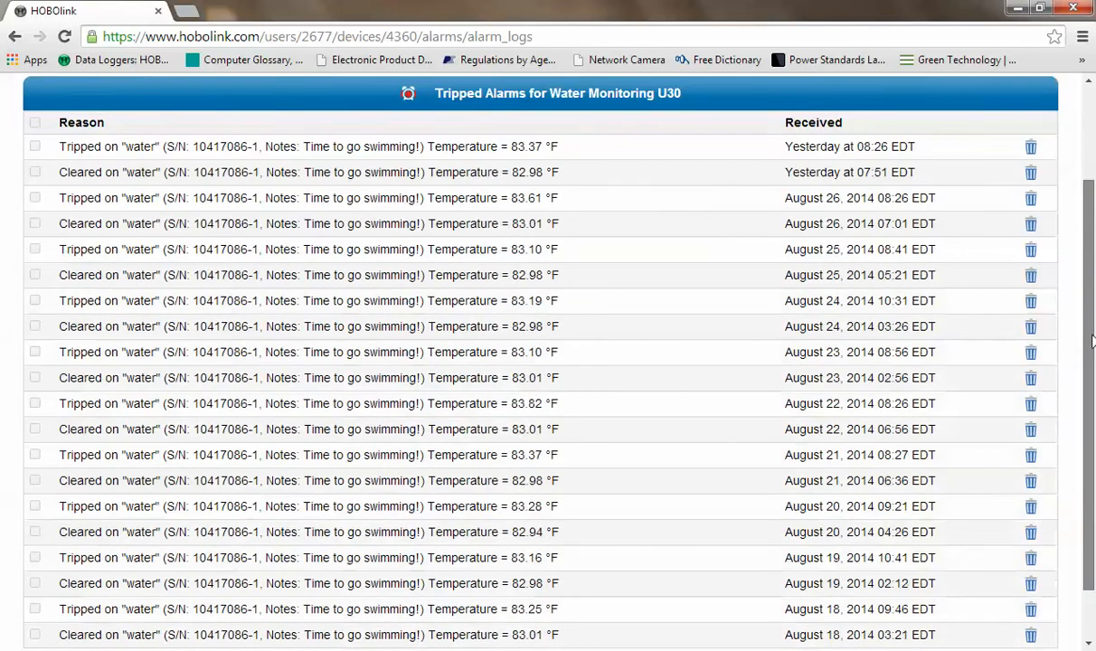
{"action": "left_click_drag", "start_coordinate": [1092, 341], "coordinate": [1092, 324]}
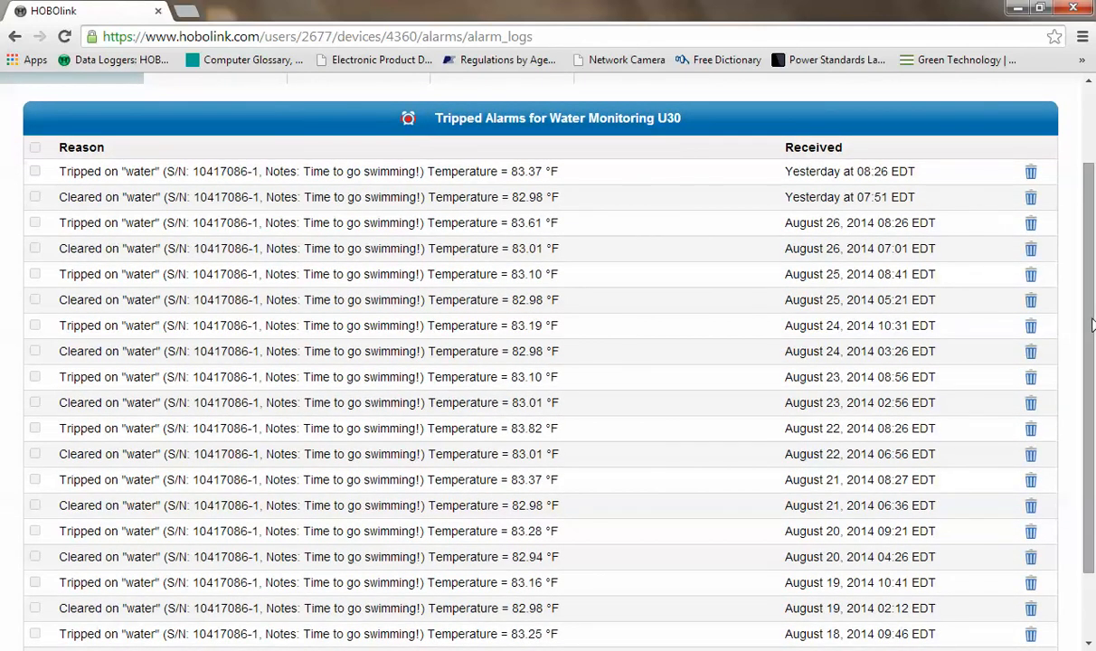
{"action": "scroll", "coordinate": [1093, 325], "scroll_direction": "down", "scroll_amount": 2}
{"action": "scroll", "coordinate": [1085, 176], "scroll_direction": "up", "scroll_amount": 3}
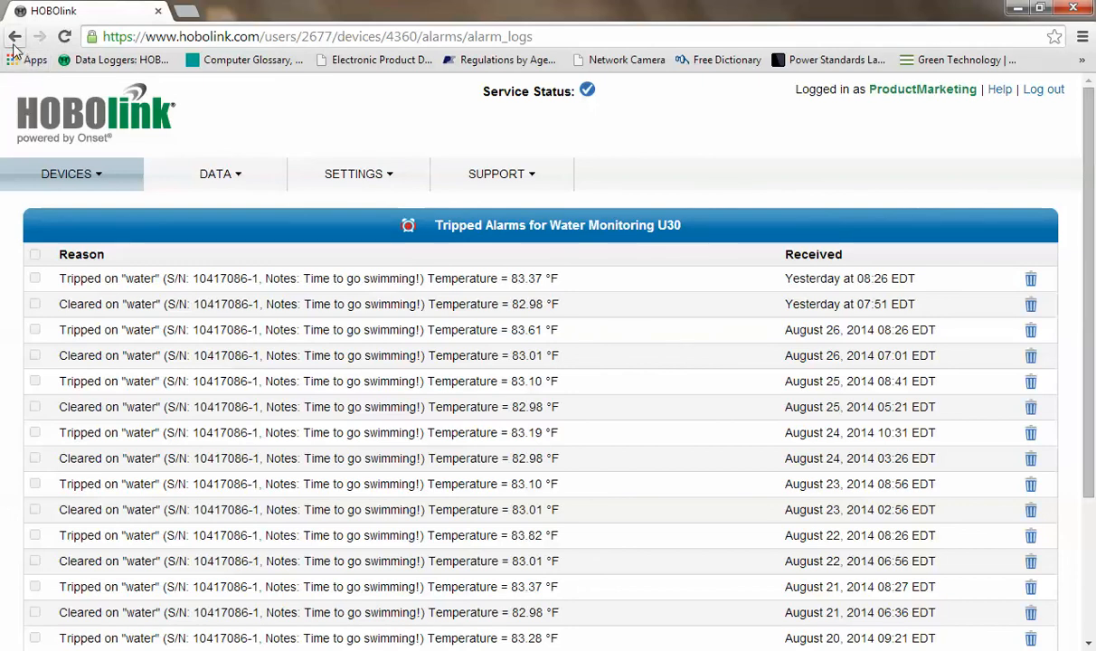
Step: View the Conference Room 3 device page and return to the full device list
{"action": "left_click", "coordinate": [68, 174]}
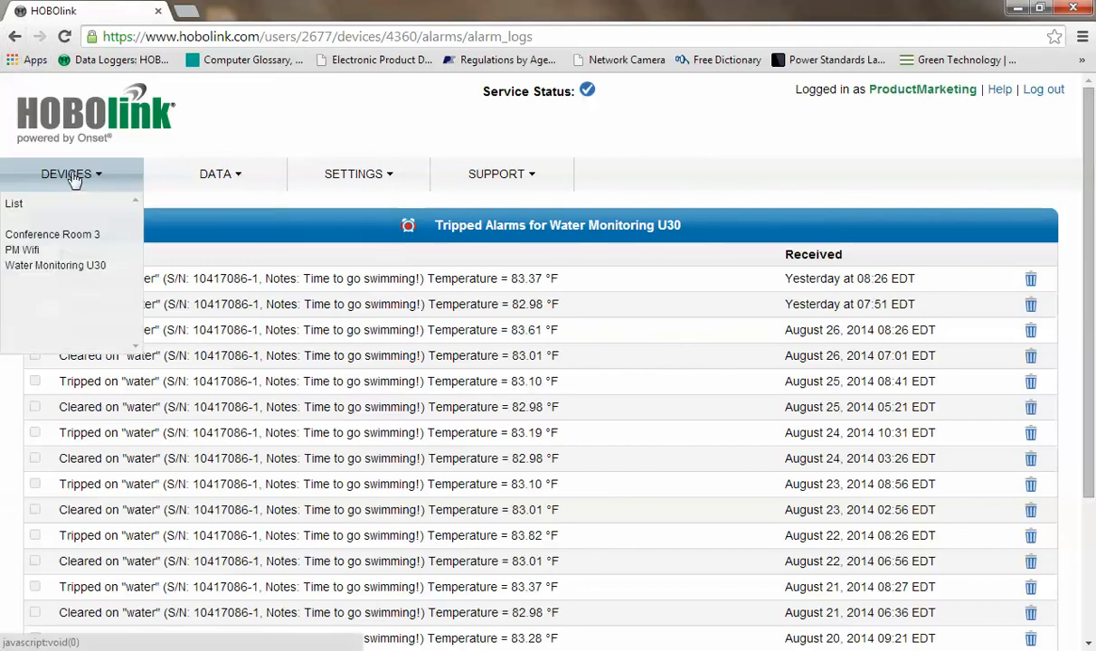
{"action": "left_click", "coordinate": [56, 235]}
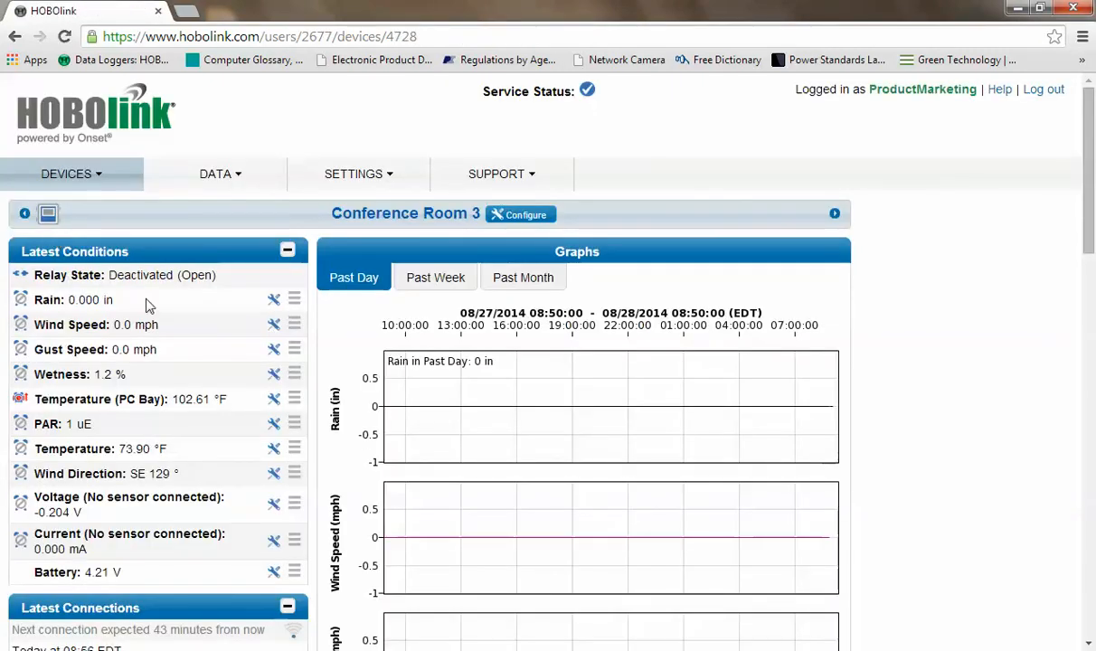
{"action": "left_click", "coordinate": [100, 179]}
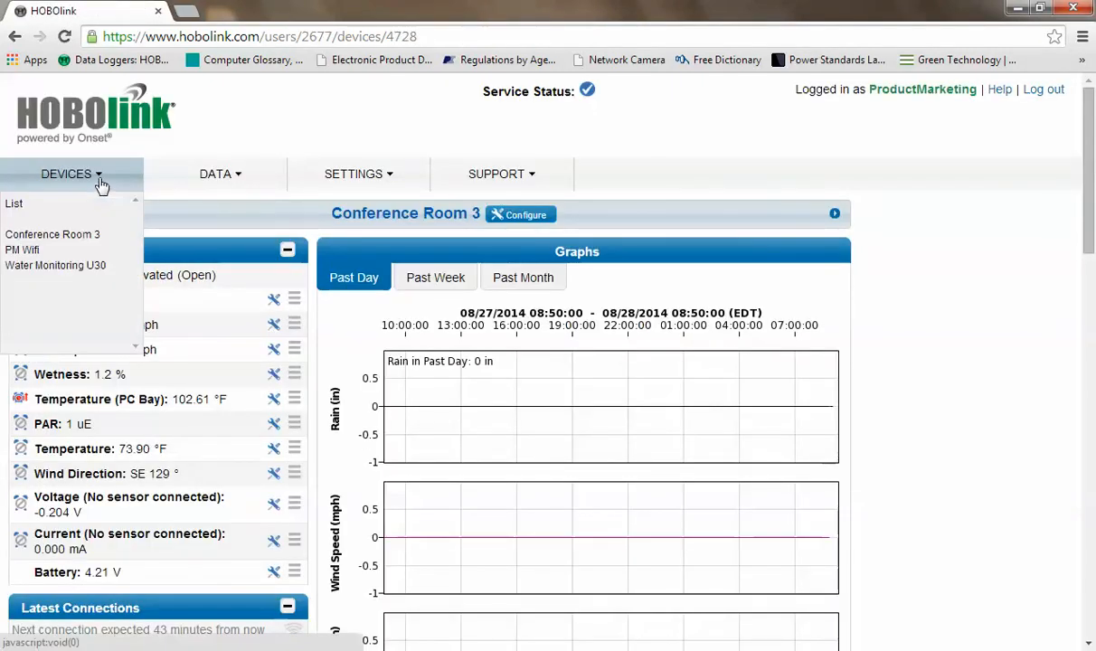
{"action": "left_click", "coordinate": [14, 207]}
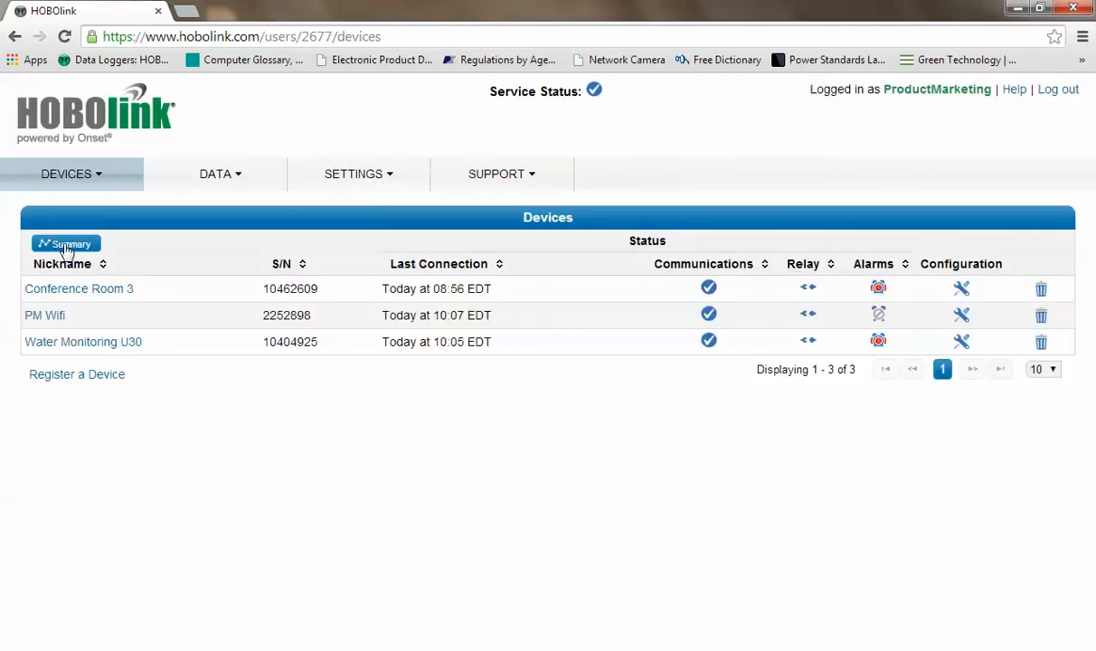
Step: Open the HOBOlink Summary from the device list and log in with the account username and password
{"action": "left_click", "coordinate": [65, 246]}
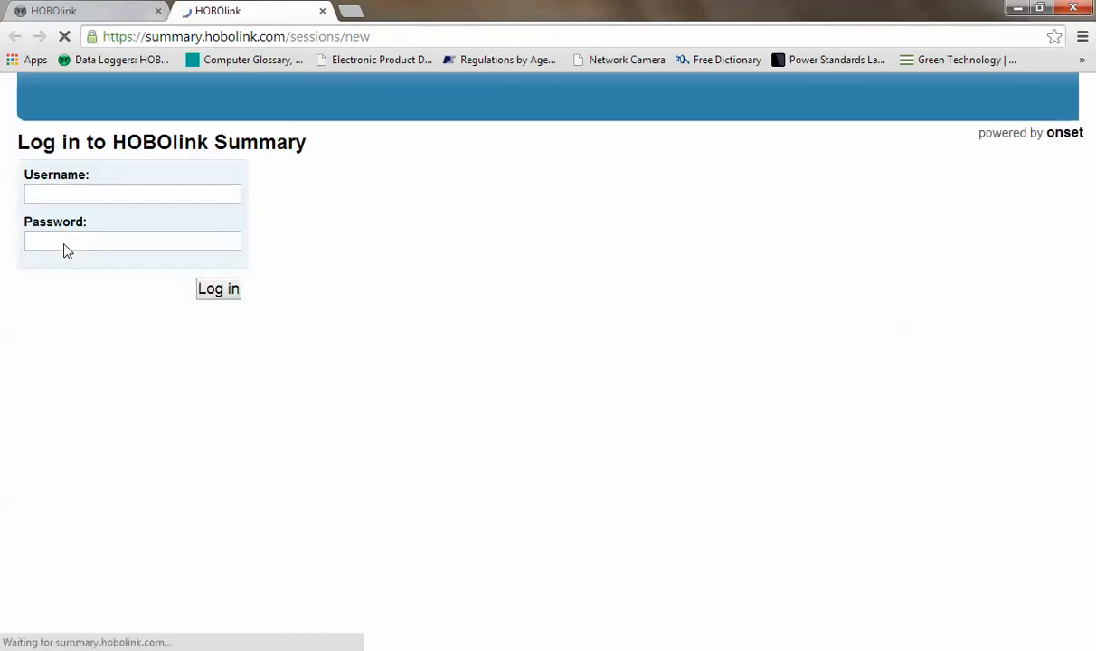
{"action": "left_click", "coordinate": [56, 187]}
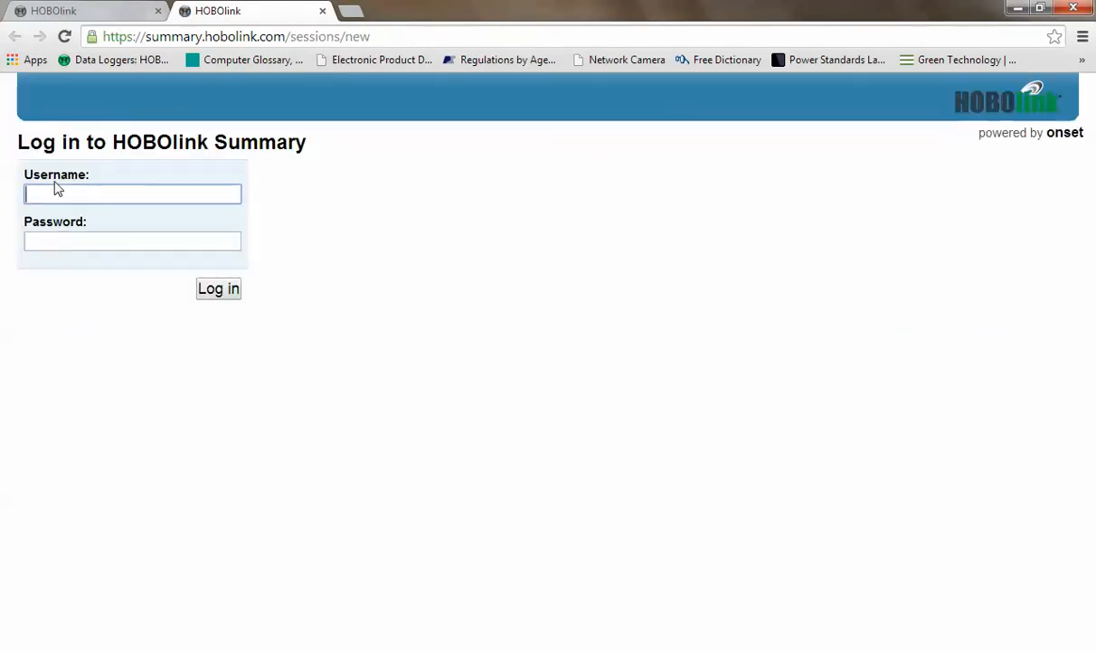
{"action": "type", "text": "Pr"}
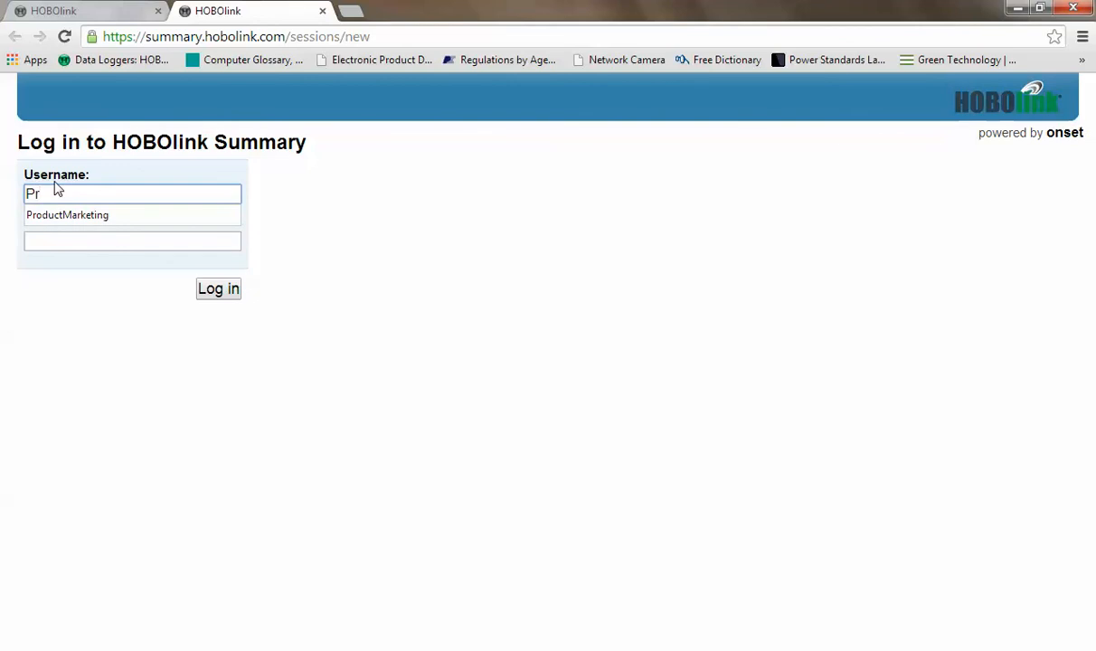
{"action": "left_click", "coordinate": [57, 214]}
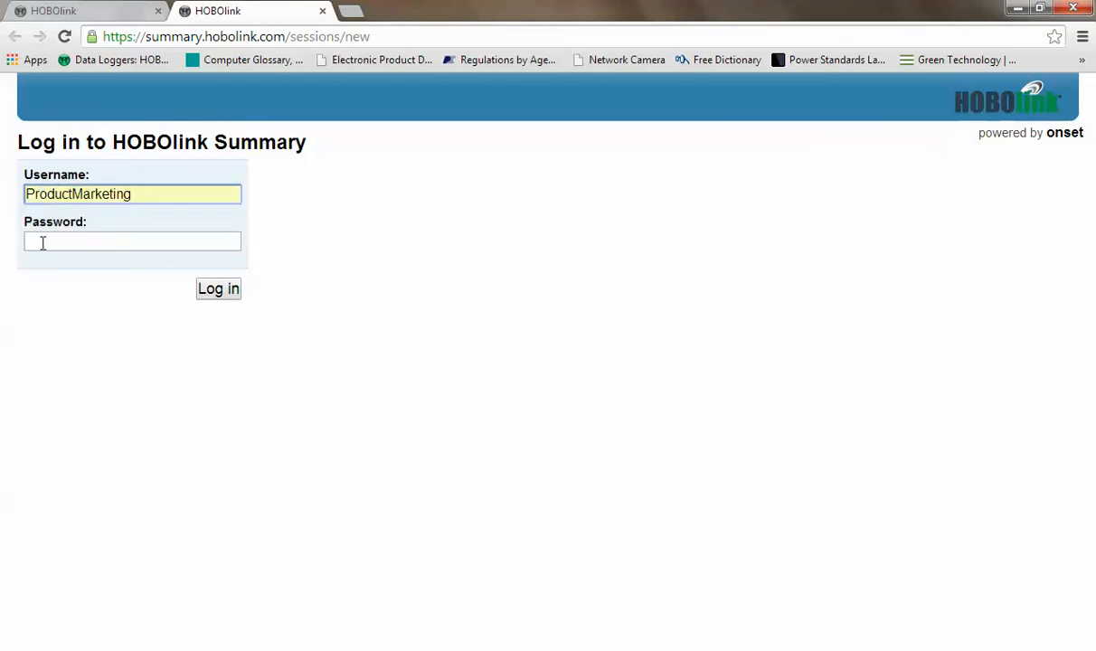
{"action": "left_click", "coordinate": [42, 243]}
{"action": "type", "text": "••"}
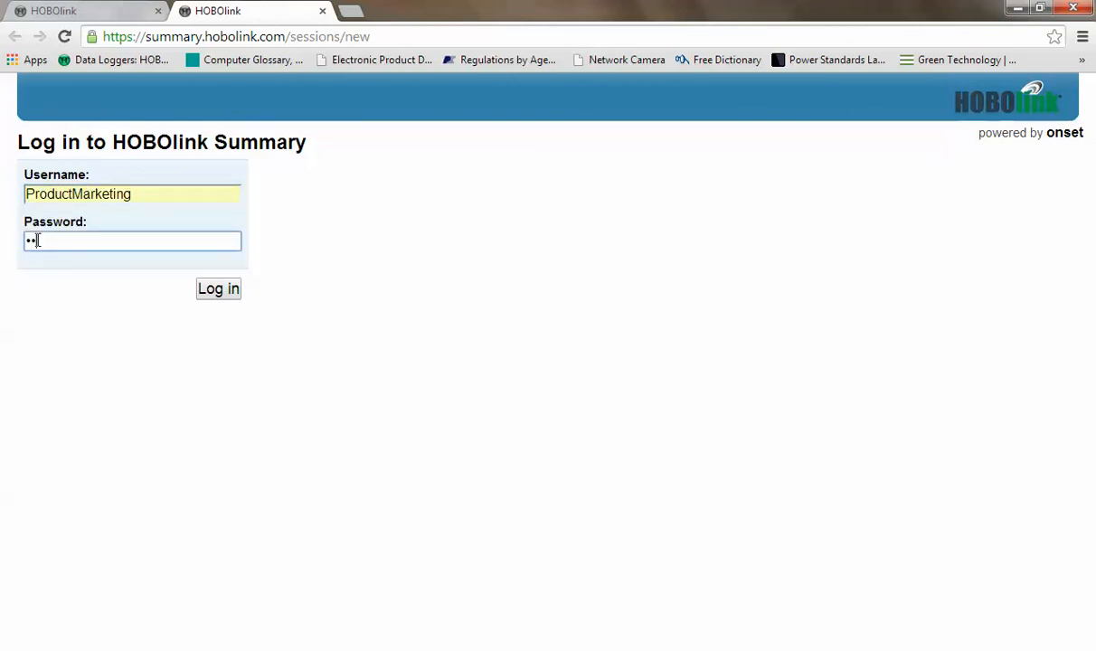
{"action": "type", "text": "••••••"}
{"action": "key", "text": "Return"}
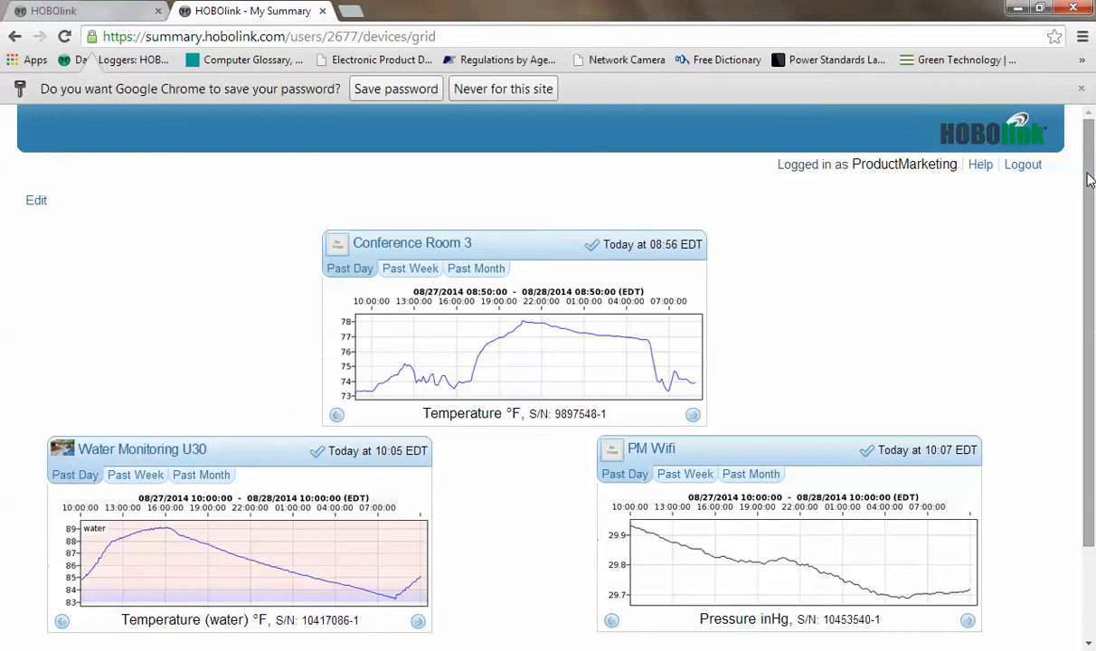
Step: Examine the summary graphs for all devices and close the summary page to return to the device list
{"action": "left_click_drag", "start_coordinate": [1089, 180], "coordinate": [1092, 239]}
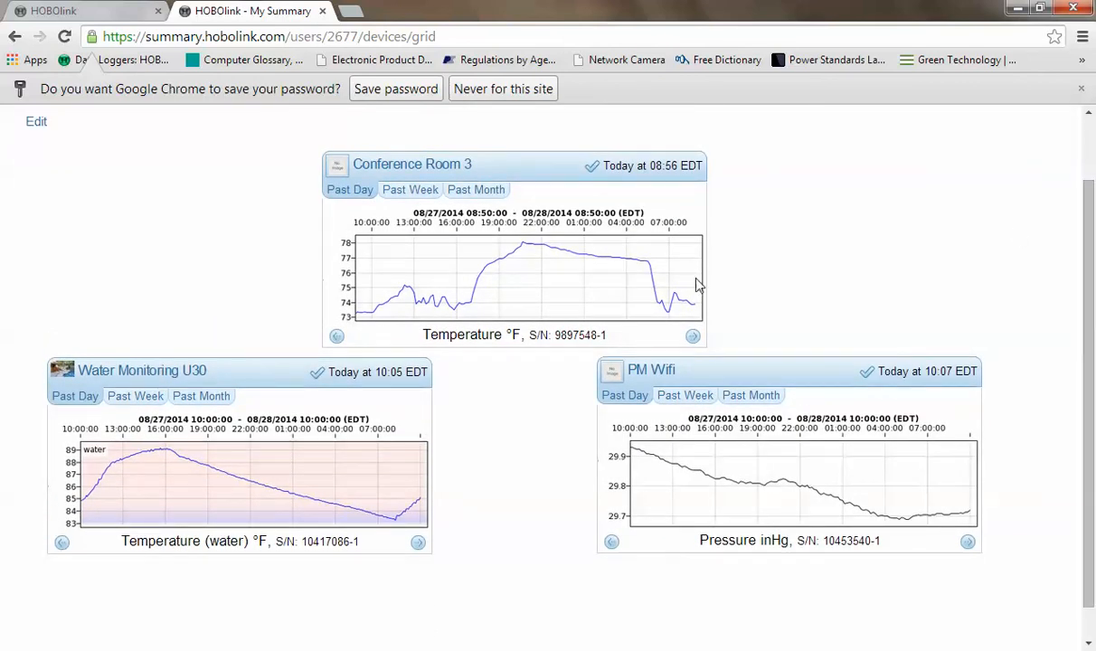
{"action": "left_click", "coordinate": [614, 291]}
{"action": "left_click", "coordinate": [17, 38]}
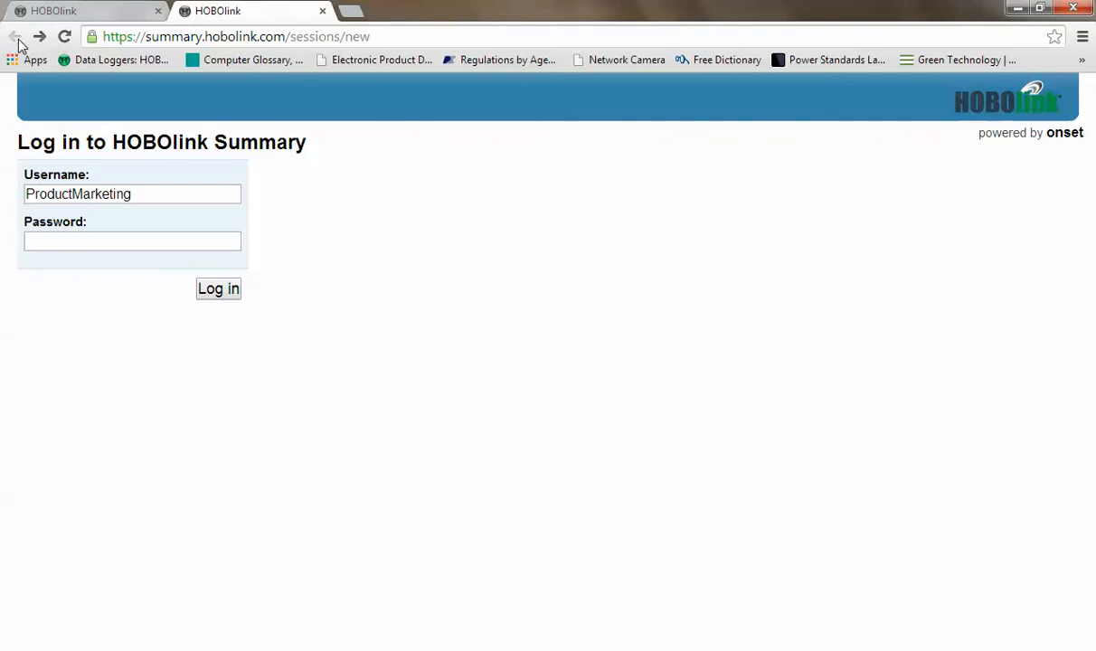
{"action": "left_click", "coordinate": [324, 12]}
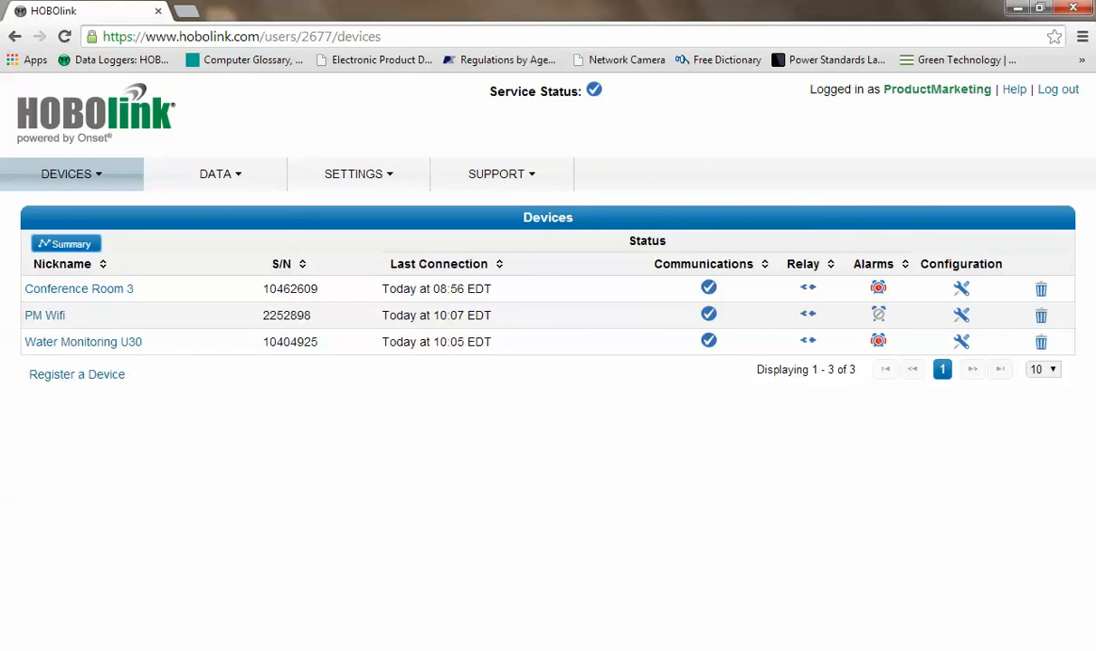
{"action": "left_click", "coordinate": [907, 650]}
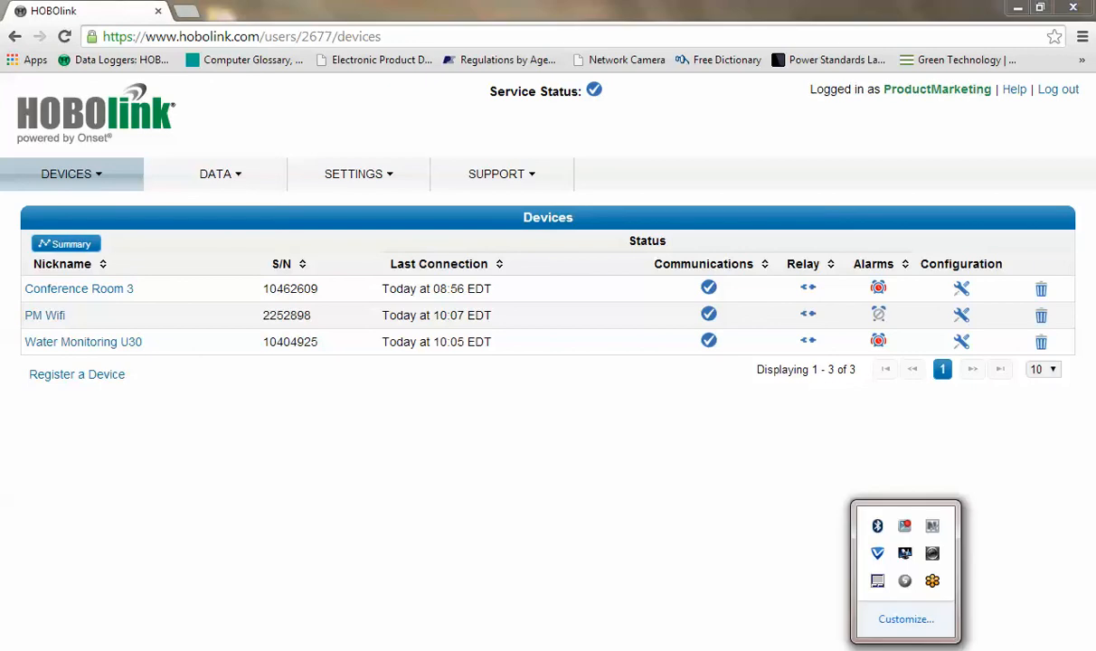